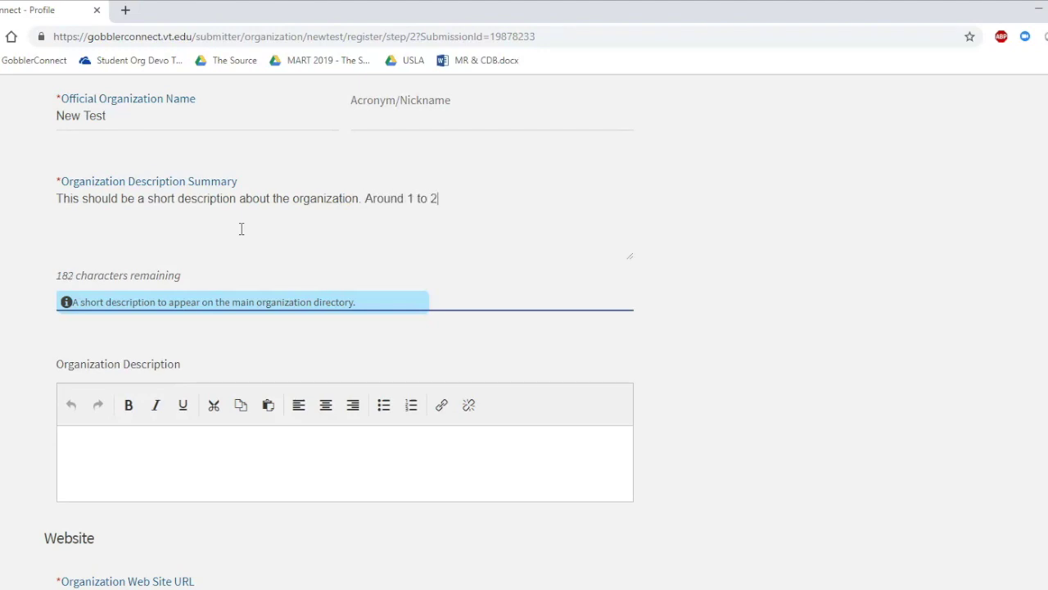
Enter the summary 'This should be a short description about the organization. Around 1 to 2 sentences.'
{"action": "left_click", "coordinate": [122, 448]}
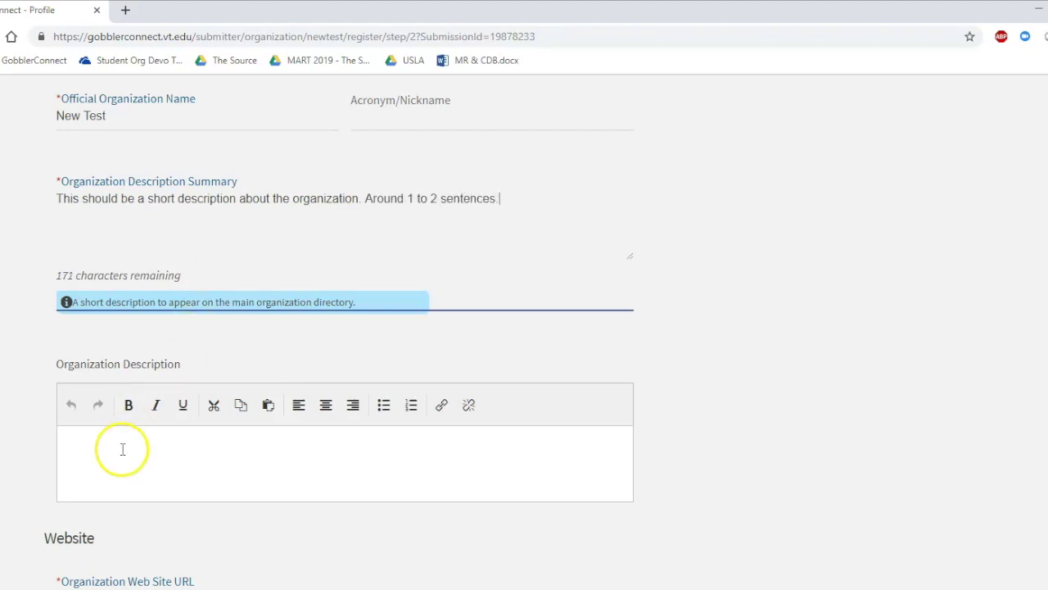
Write the detailed description and website, then fill the contact e-mail and street-address note
{"action": "type", "text": "T"}
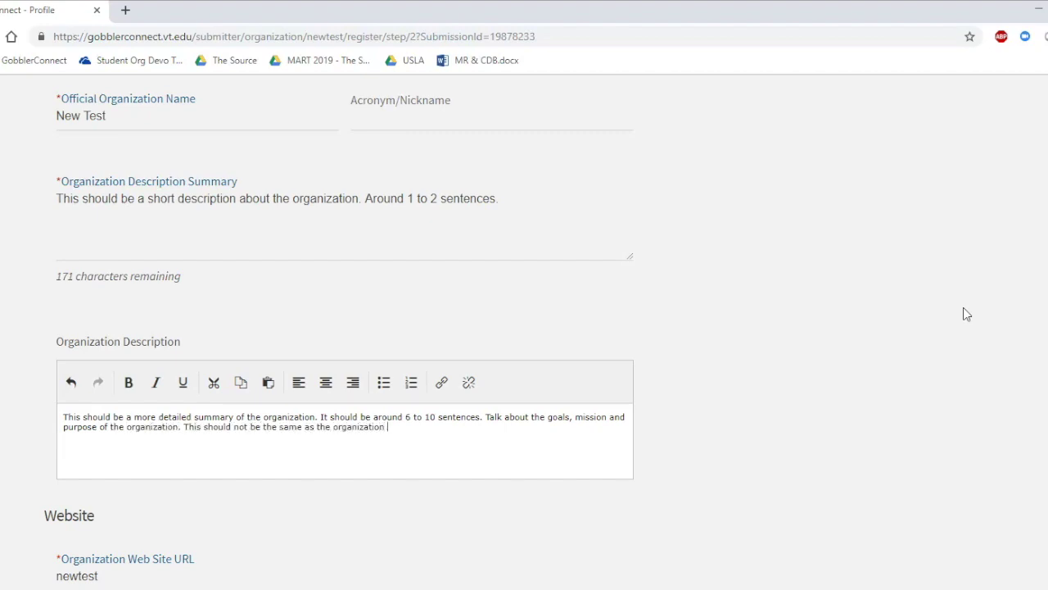
{"action": "scroll", "coordinate": [963, 310], "scroll_direction": "down", "scroll_amount": 10}
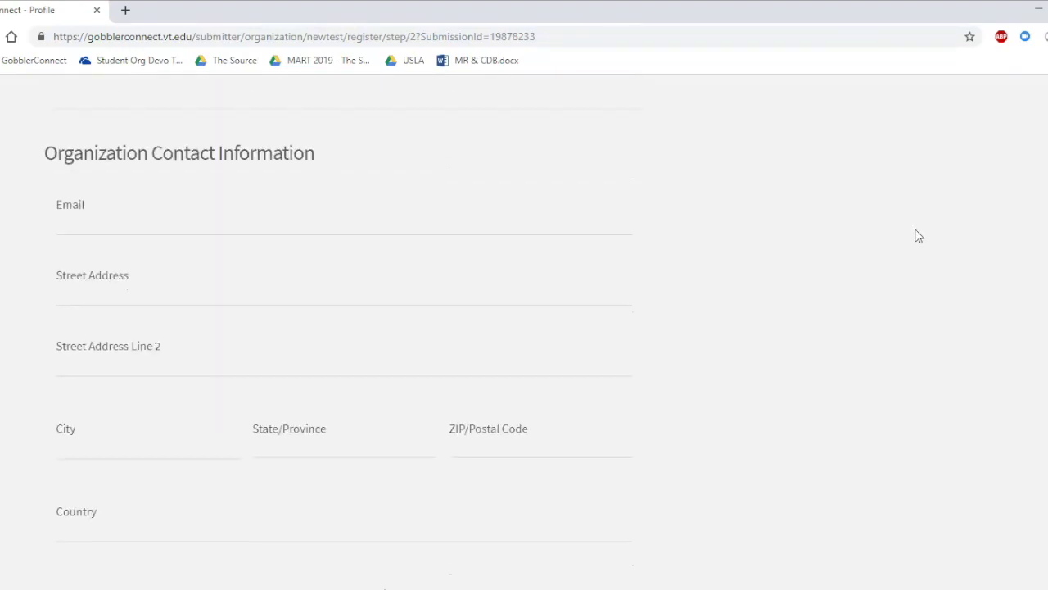
{"action": "left_click", "coordinate": [623, 366]}
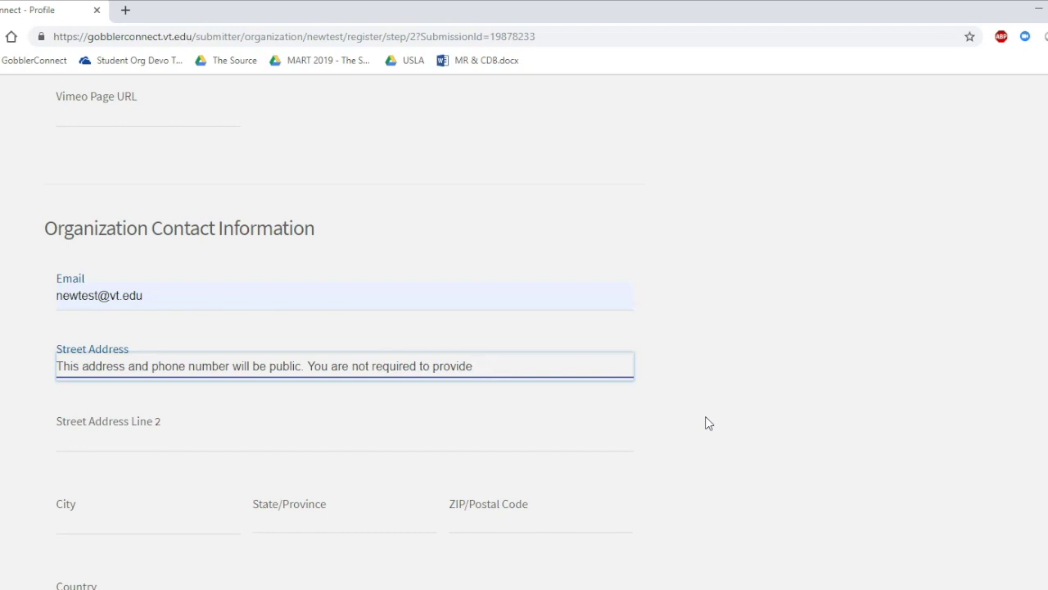
{"action": "left_click", "coordinate": [705, 416]}
{"action": "scroll", "coordinate": [704, 422], "scroll_direction": "down", "scroll_amount": 8}
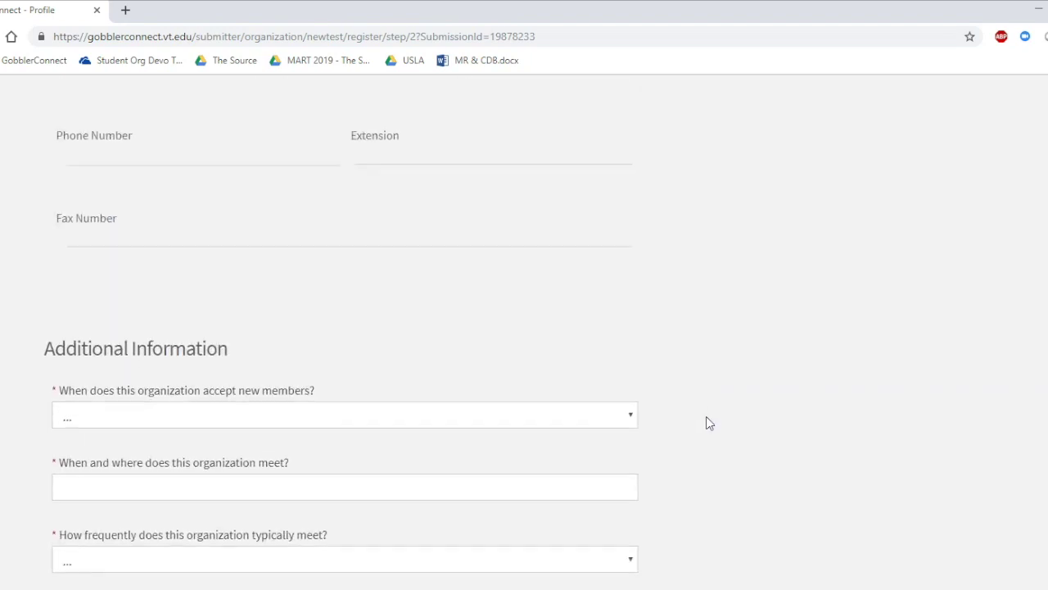
{"action": "left_click", "coordinate": [615, 275]}
Answer Fall Semester Only, Monday in Squires, Bi-Weekly meetings and 1-3 hours per week
{"action": "left_click", "coordinate": [614, 306]}
{"action": "left_click", "coordinate": [546, 352]}
{"action": "left_click", "coordinate": [119, 373]}
{"action": "scroll", "coordinate": [164, 364], "scroll_direction": "down", "scroll_amount": 1}
{"action": "left_click", "coordinate": [218, 346]}
{"action": "left_click", "coordinate": [222, 395]}
{"action": "left_click", "coordinate": [218, 417]}
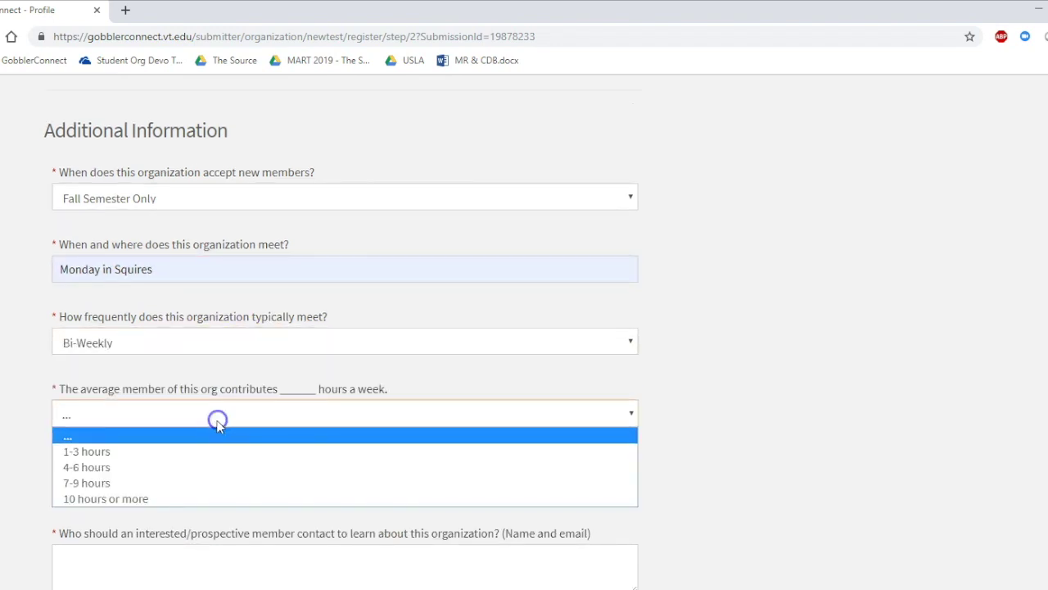
{"action": "left_click", "coordinate": [218, 449]}
{"action": "scroll", "coordinate": [723, 402], "scroll_direction": "down", "scroll_amount": 3}
Enter 42 total members and finish the prospective-member contact sentence
{"action": "left_click", "coordinate": [467, 263]}
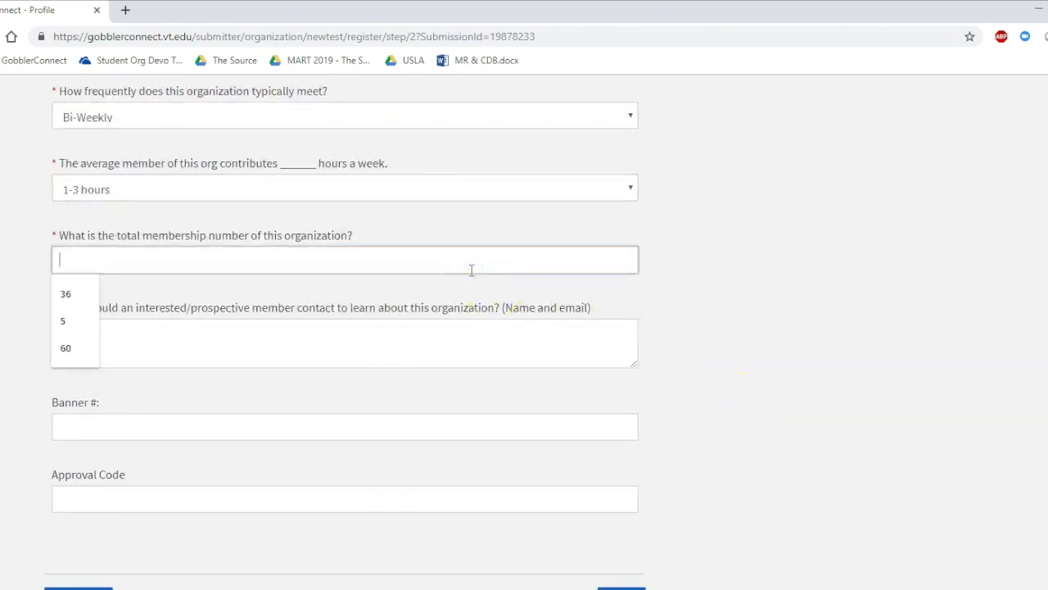
{"action": "type", "text": "42"}
{"action": "left_click", "coordinate": [469, 332]}
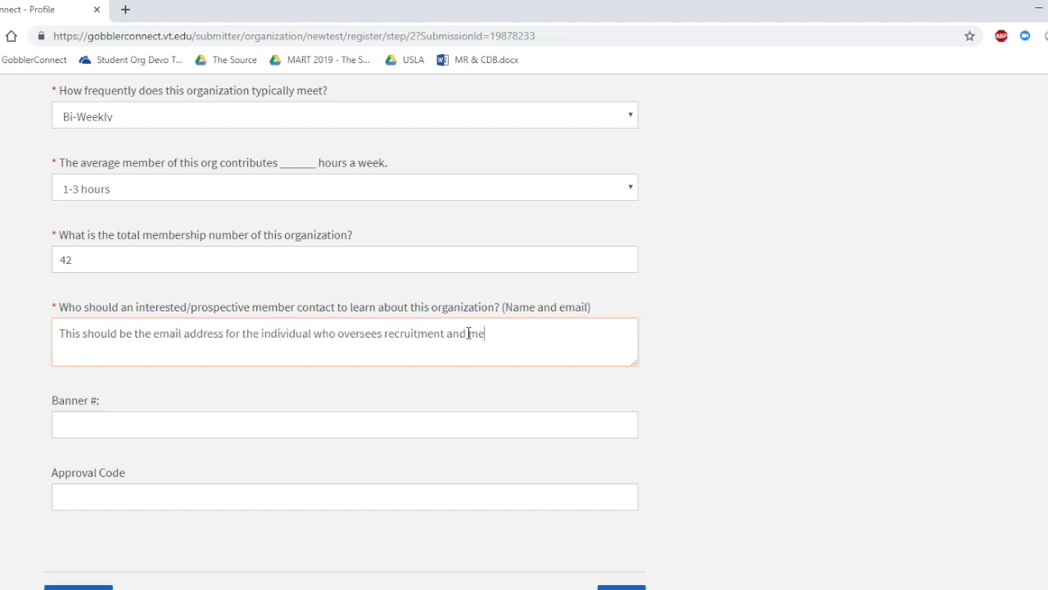
{"action": "type", "text": "."}
{"action": "left_click", "coordinate": [369, 385]}
Answer 'Do NOT provide.' for both Banner # and Approval Code
{"action": "key", "text": "Tab"}
{"action": "type", "text": "Do "}
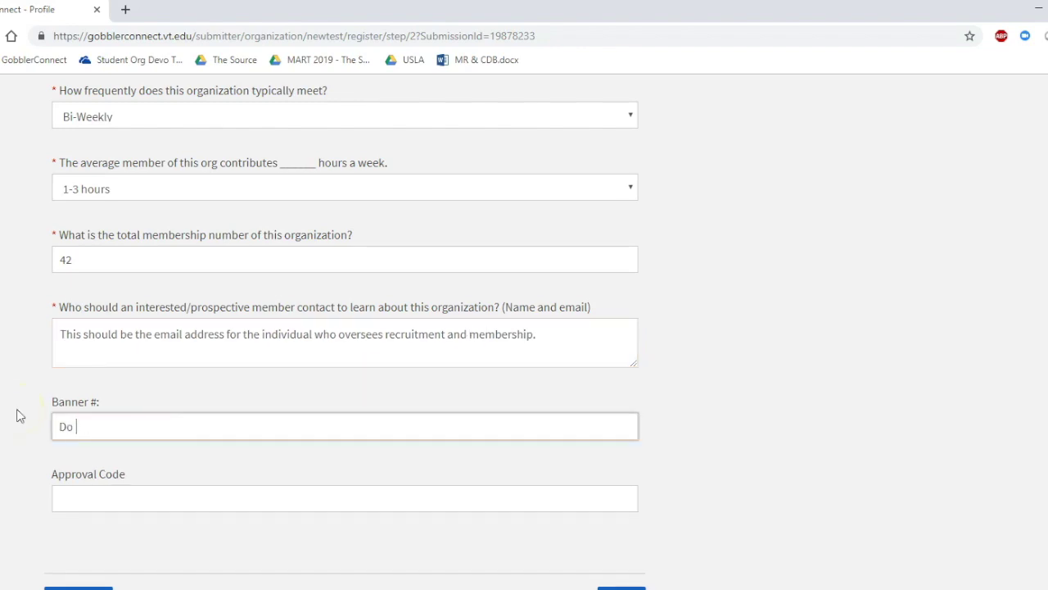
{"action": "type", "text": "NOT provide."}
{"action": "left_click", "coordinate": [107, 494]}
{"action": "type", "text": "Do"}
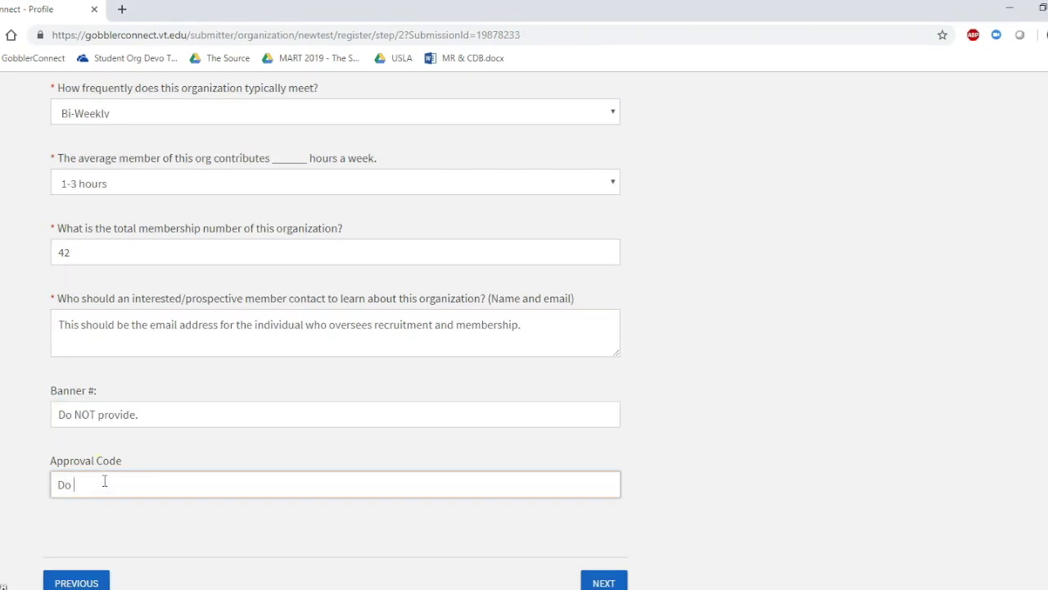
{"action": "type", "text": " NOT provide."}
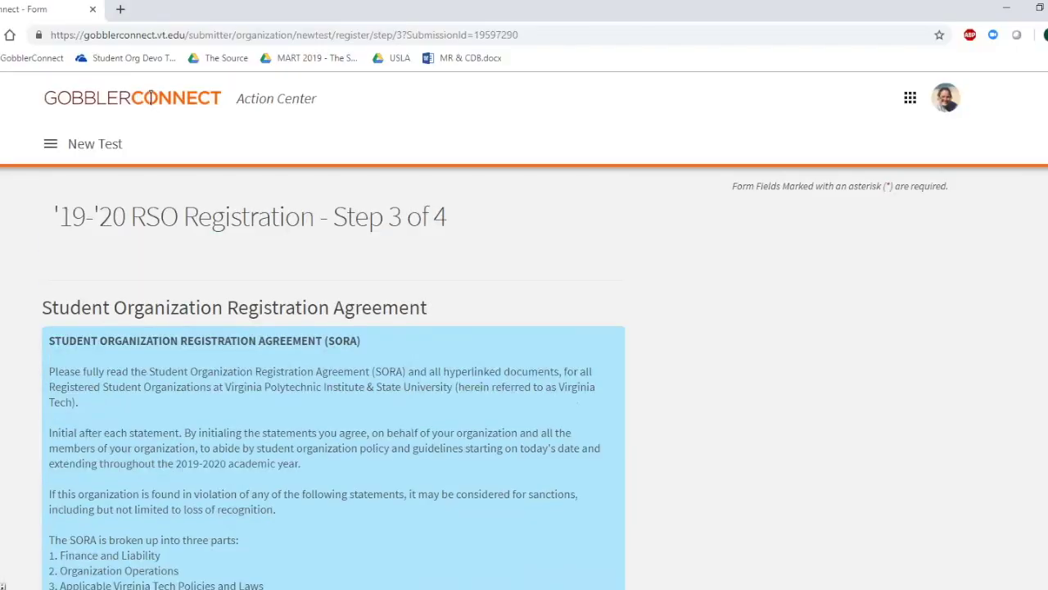
Scroll down through the Step 3 SORA statements to be initialed
{"action": "scroll", "coordinate": [8, 281], "scroll_direction": "down", "scroll_amount": 3}
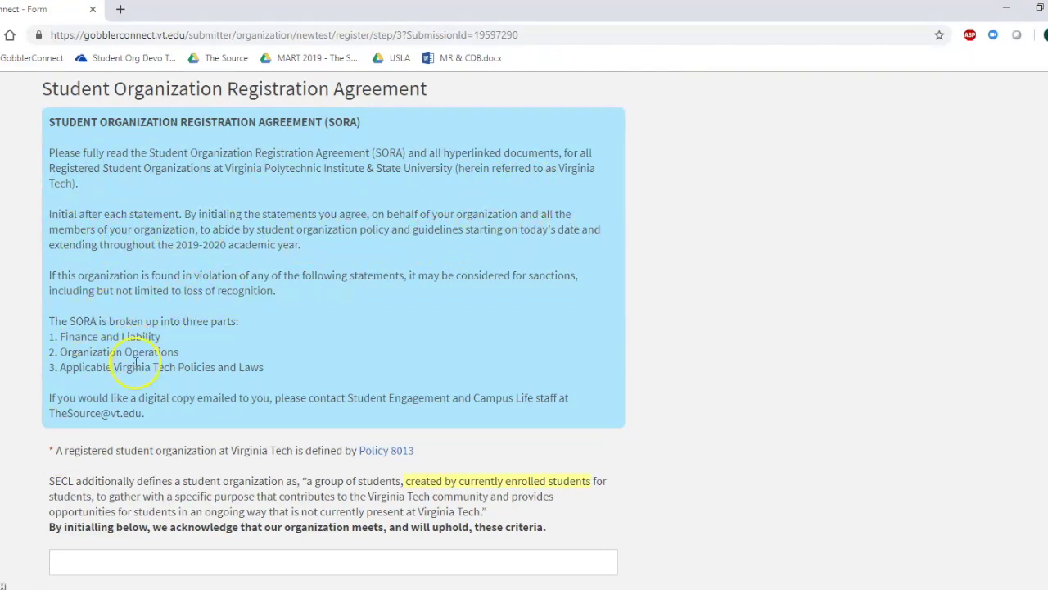
Initial the organization criteria and enter the non-public billing address note
{"action": "scroll", "coordinate": [33, 418], "scroll_direction": "down", "scroll_amount": 3}
{"action": "left_click", "coordinate": [68, 345]}
{"action": "left_click", "coordinate": [70, 378]}
{"action": "left_click", "coordinate": [269, 468]}
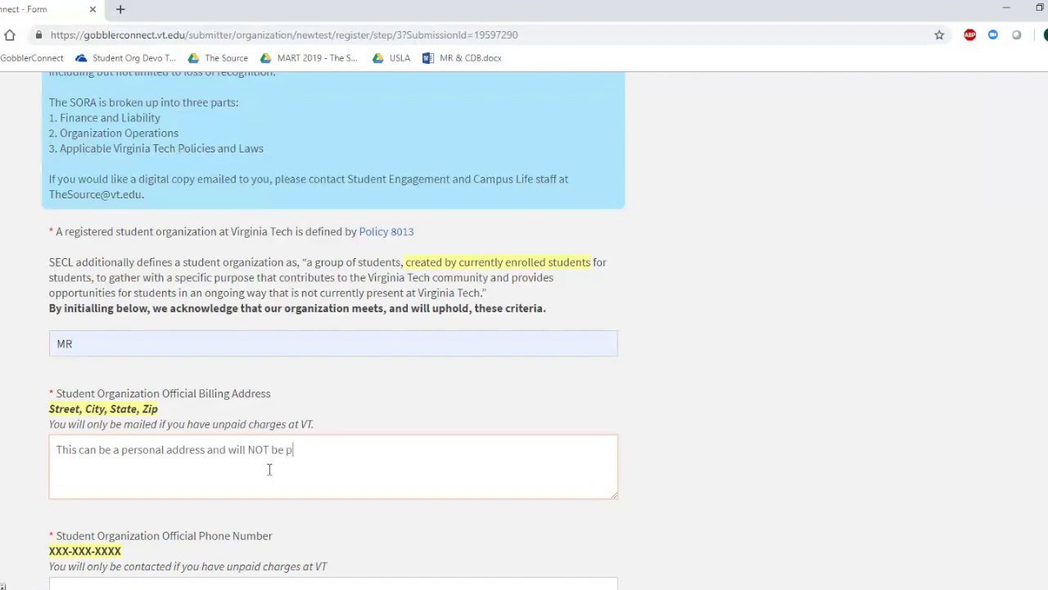
{"action": "scroll", "coordinate": [268, 468], "scroll_direction": "down", "scroll_amount": 2}
Fill the official phone number from autofill and continue to Finance & Liability
{"action": "left_click", "coordinate": [294, 445]}
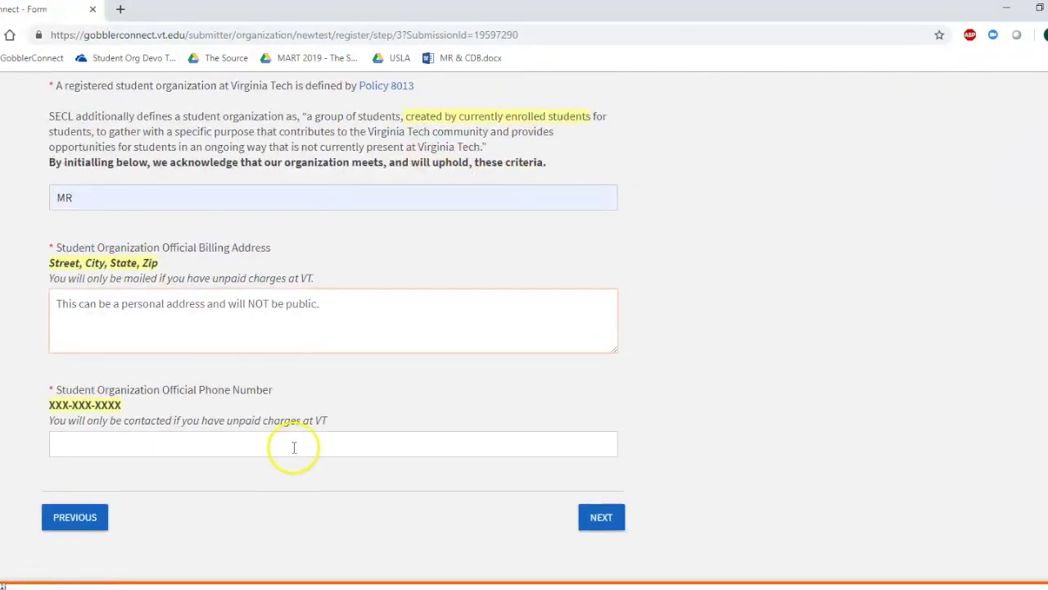
{"action": "left_click", "coordinate": [143, 481]}
{"action": "left_click", "coordinate": [614, 511]}
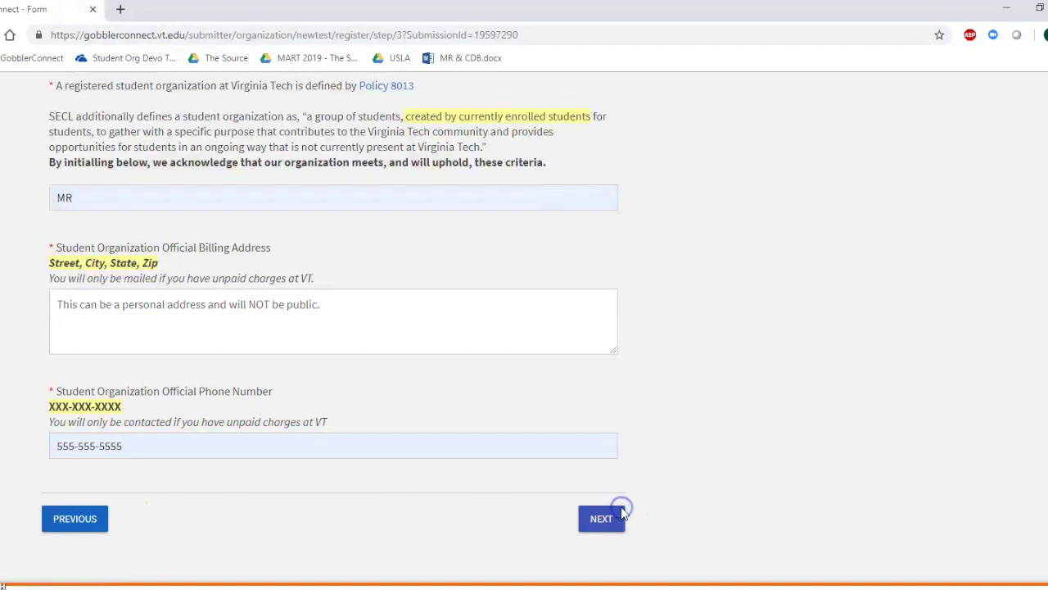
{"action": "scroll", "coordinate": [53, 282], "scroll_direction": "down", "scroll_amount": 2}
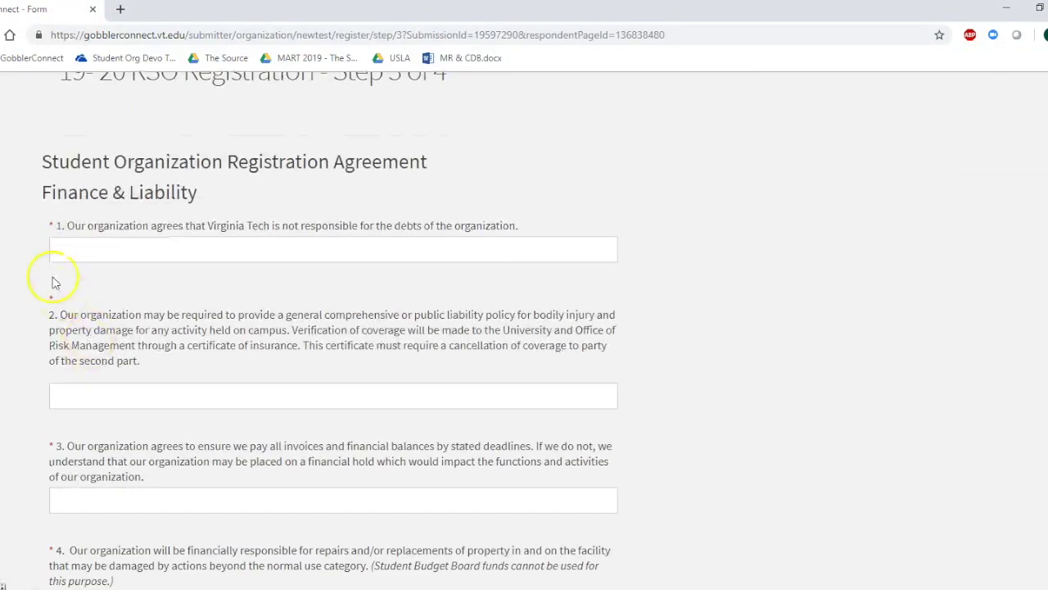
Initial Finance & Liability statements 1 through 3 with MR
{"action": "left_click", "coordinate": [499, 250]}
{"action": "left_click", "coordinate": [86, 283]}
{"action": "scroll", "coordinate": [51, 292], "scroll_direction": "down", "scroll_amount": 2}
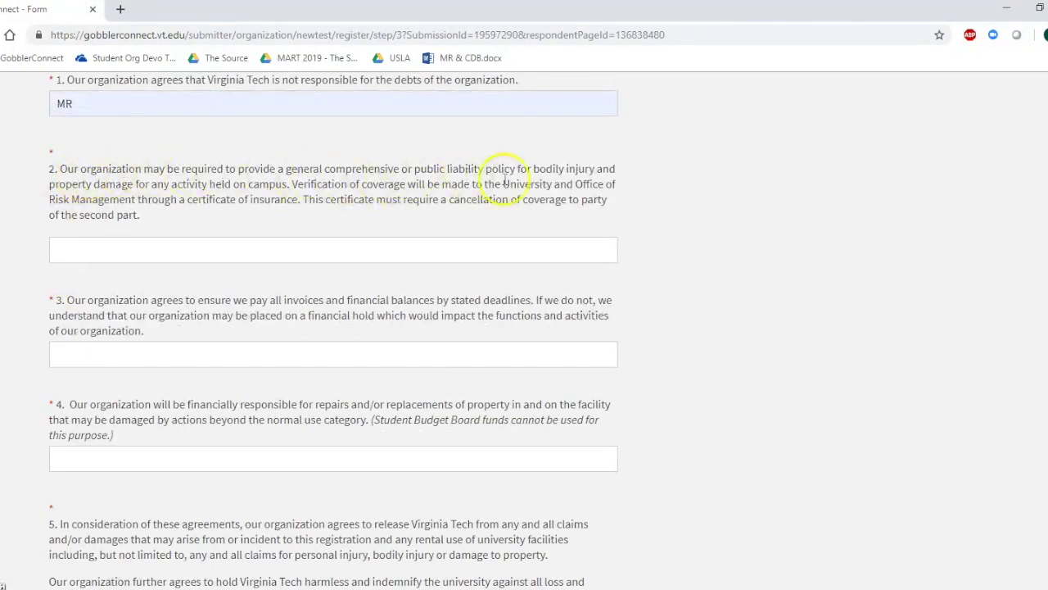
{"action": "left_click", "coordinate": [84, 249]}
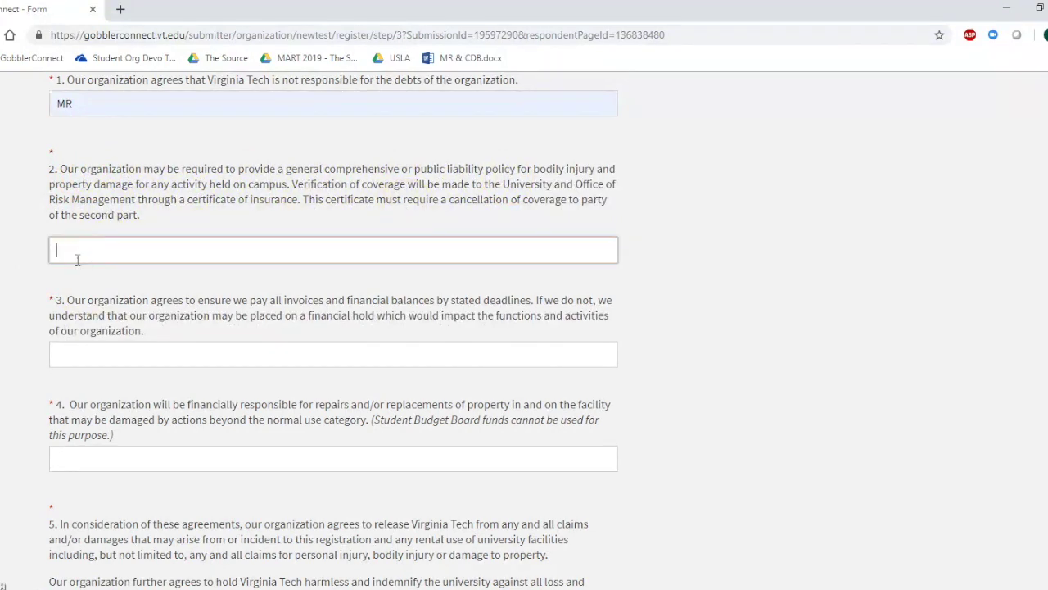
{"action": "type", "text": "MR"}
{"action": "left_click", "coordinate": [78, 305]}
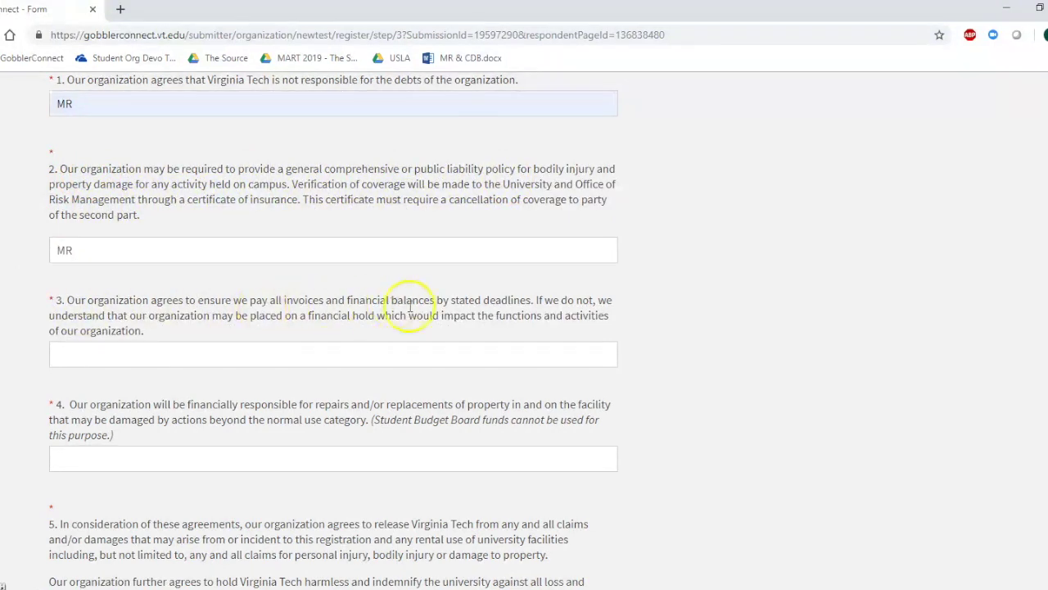
{"action": "left_click", "coordinate": [120, 364]}
{"action": "left_click", "coordinate": [63, 387]}
Initial statements 4 and 5 with MR and continue to Organization Operations
{"action": "scroll", "coordinate": [66, 327], "scroll_direction": "down", "scroll_amount": 3}
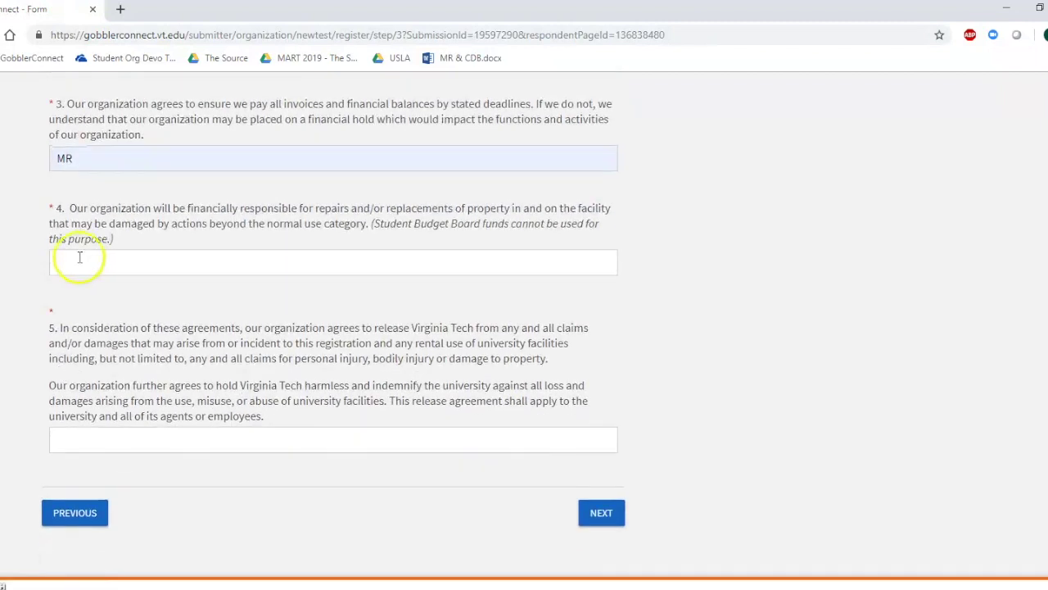
{"action": "left_click", "coordinate": [66, 264]}
{"action": "type", "text": "MR"}
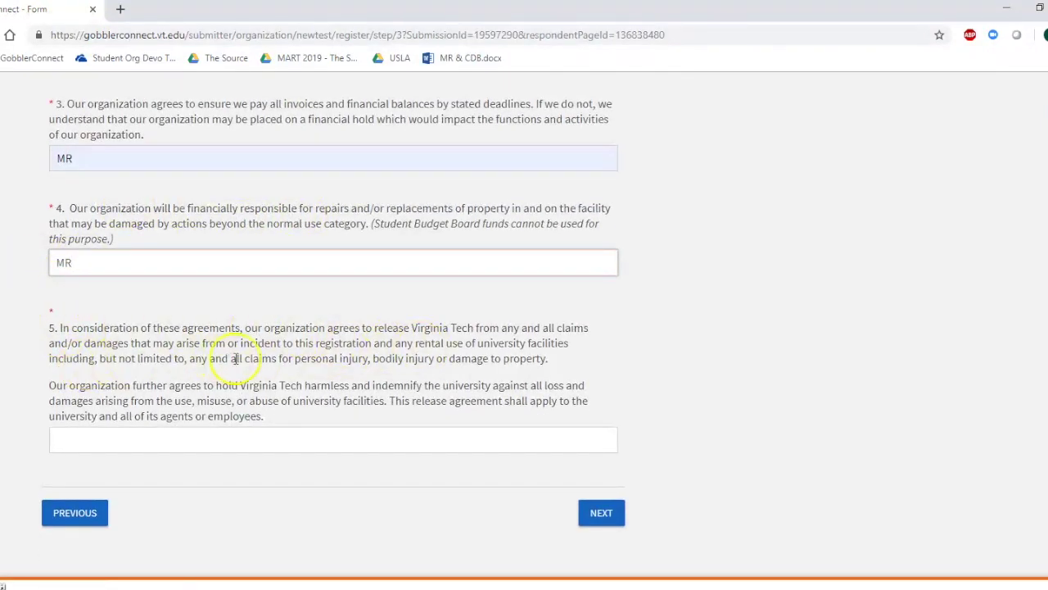
{"action": "left_click", "coordinate": [140, 434]}
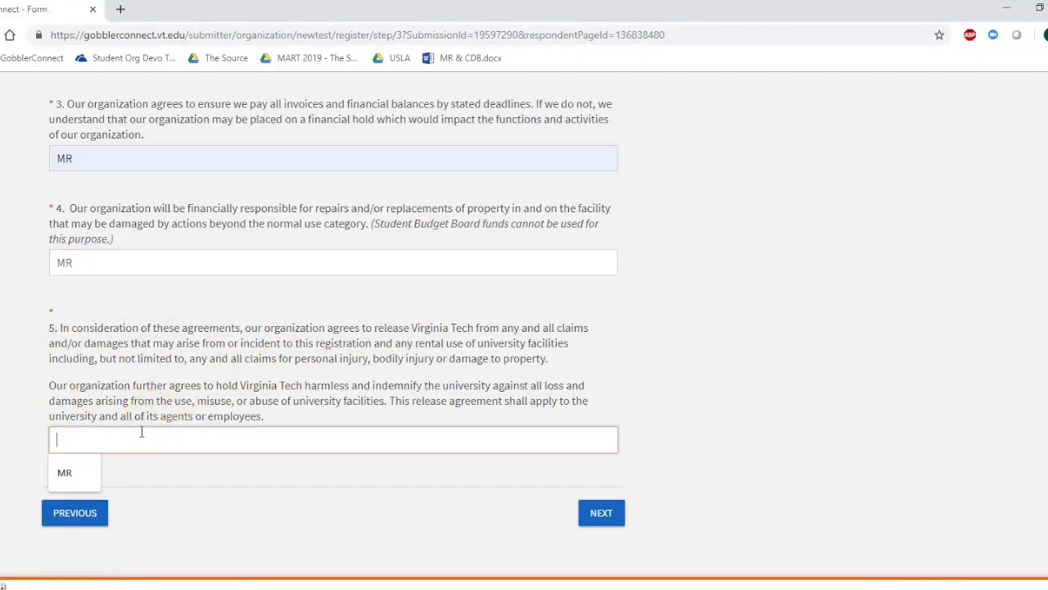
{"action": "left_click", "coordinate": [58, 468]}
{"action": "left_click", "coordinate": [596, 512]}
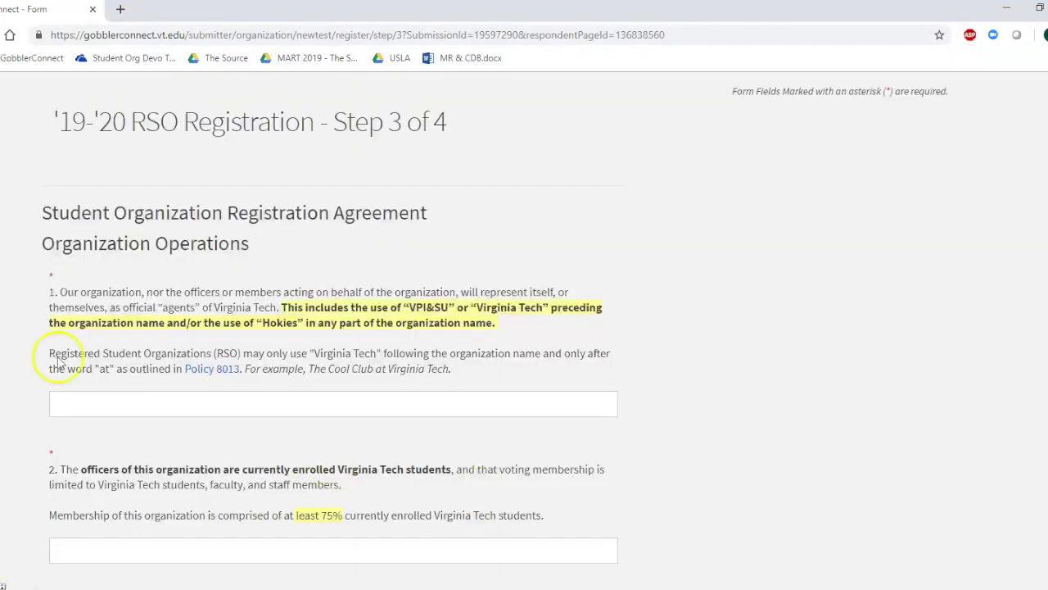
Initial Organization Operations statements 1 through 4 with MR
{"action": "scroll", "coordinate": [24, 183], "scroll_direction": "down", "scroll_amount": 3}
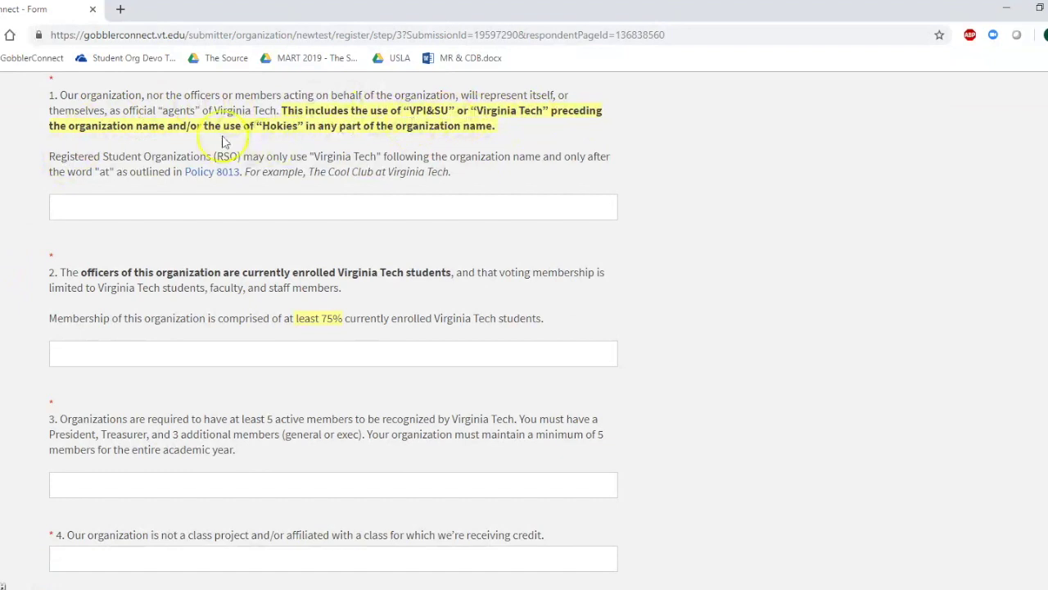
{"action": "left_click", "coordinate": [88, 206]}
{"action": "left_click", "coordinate": [66, 239]}
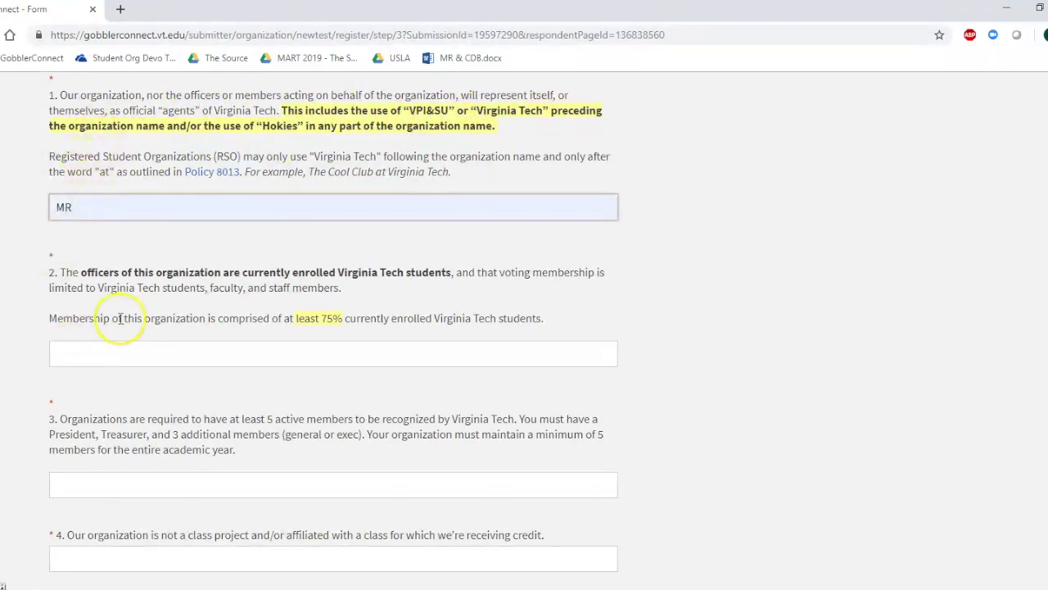
{"action": "left_click", "coordinate": [230, 357]}
{"action": "type", "text": "MR"}
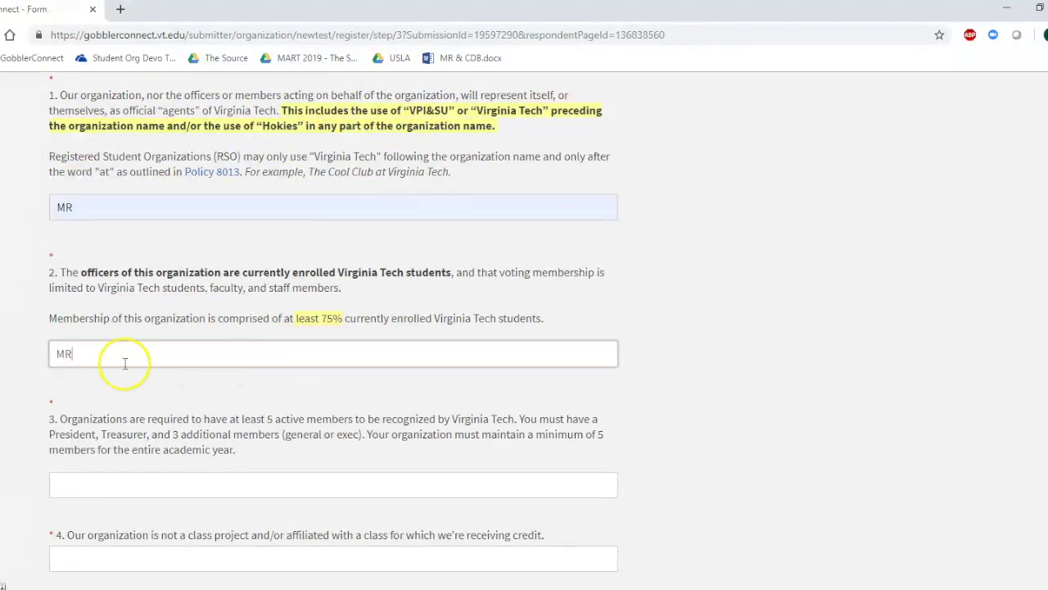
{"action": "scroll", "coordinate": [124, 362], "scroll_direction": "down", "scroll_amount": 3}
{"action": "left_click", "coordinate": [176, 267]}
{"action": "left_click", "coordinate": [77, 298]}
{"action": "left_click", "coordinate": [342, 339]}
{"action": "left_click", "coordinate": [262, 368]}
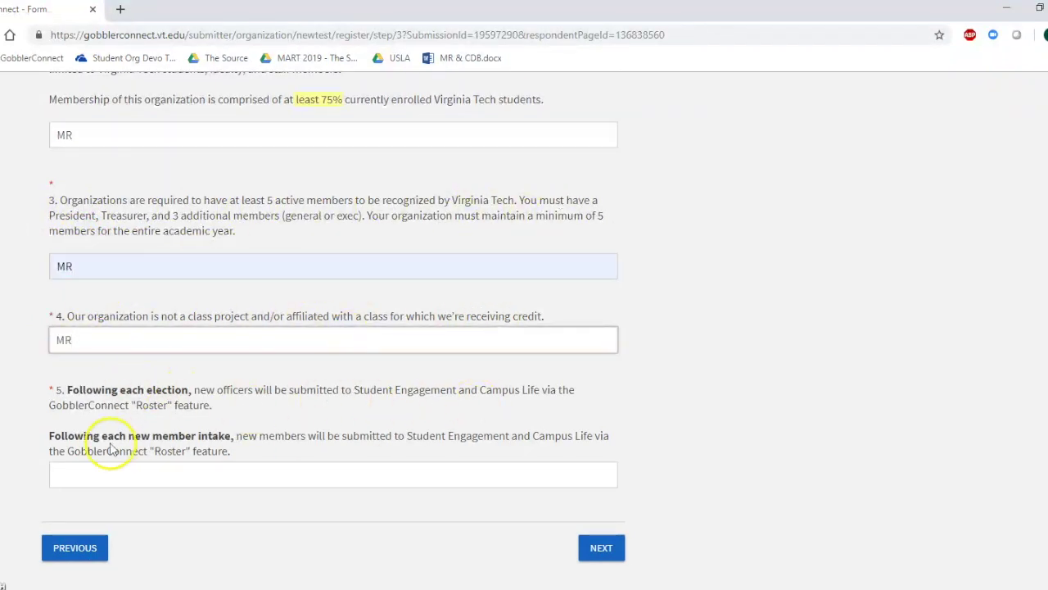
{"action": "left_click", "coordinate": [90, 476]}
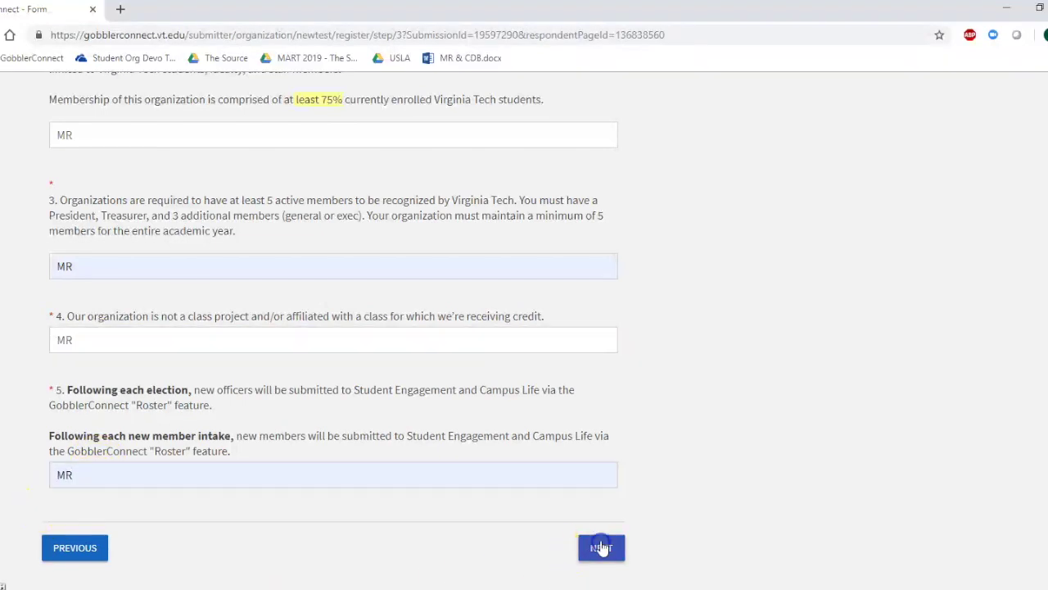
Move to the Virginia Tech Policies page and initial questions 1 and 2
{"action": "left_click", "coordinate": [600, 544]}
{"action": "scroll", "coordinate": [116, 182], "scroll_direction": "down", "scroll_amount": 3}
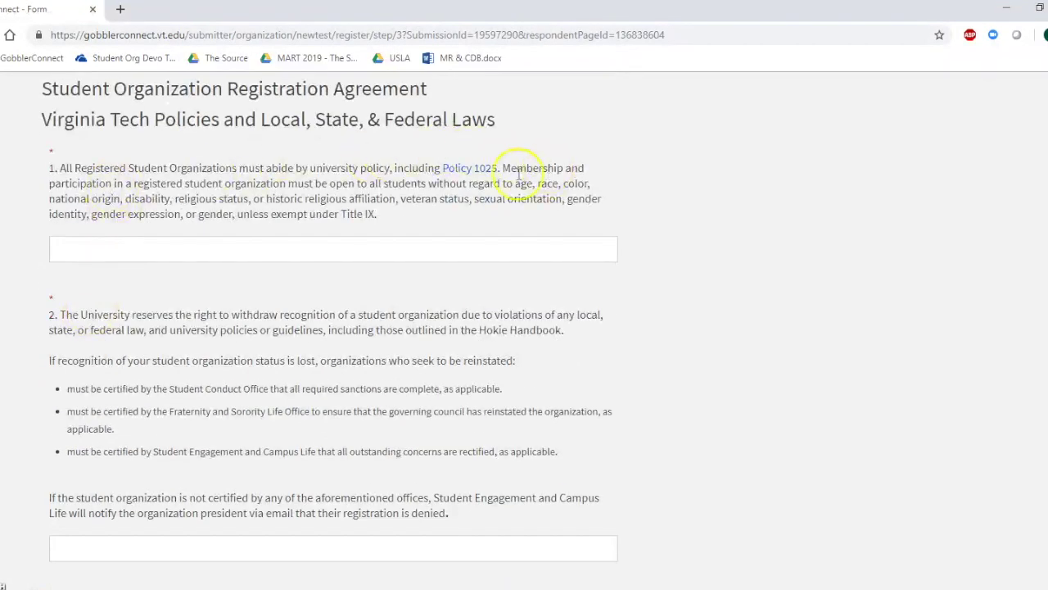
{"action": "left_click", "coordinate": [307, 250]}
{"action": "left_click", "coordinate": [90, 282]}
{"action": "scroll", "coordinate": [38, 339], "scroll_direction": "down", "scroll_amount": 3}
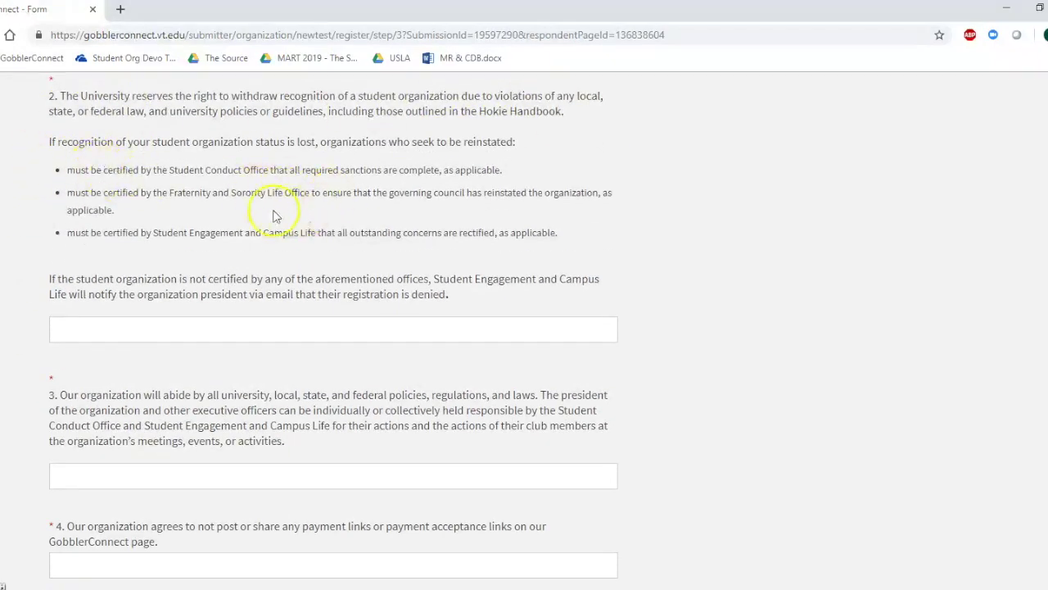
{"action": "left_click", "coordinate": [182, 326]}
{"action": "scroll", "coordinate": [47, 377], "scroll_direction": "down", "scroll_amount": 2}
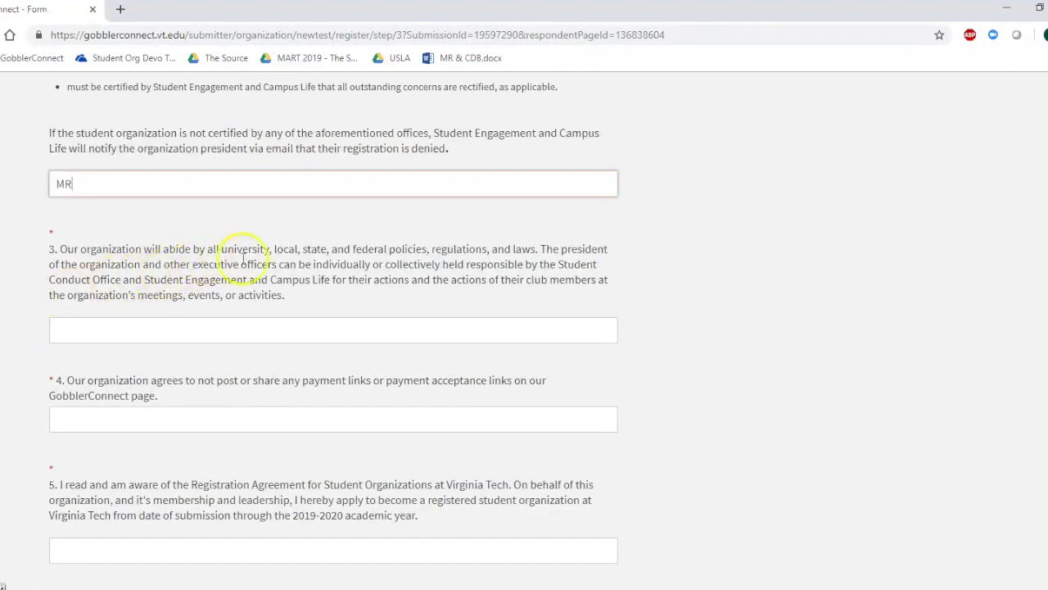
Initial questions 3 through 5 with MR and continue to the roster step
{"action": "left_click", "coordinate": [179, 330]}
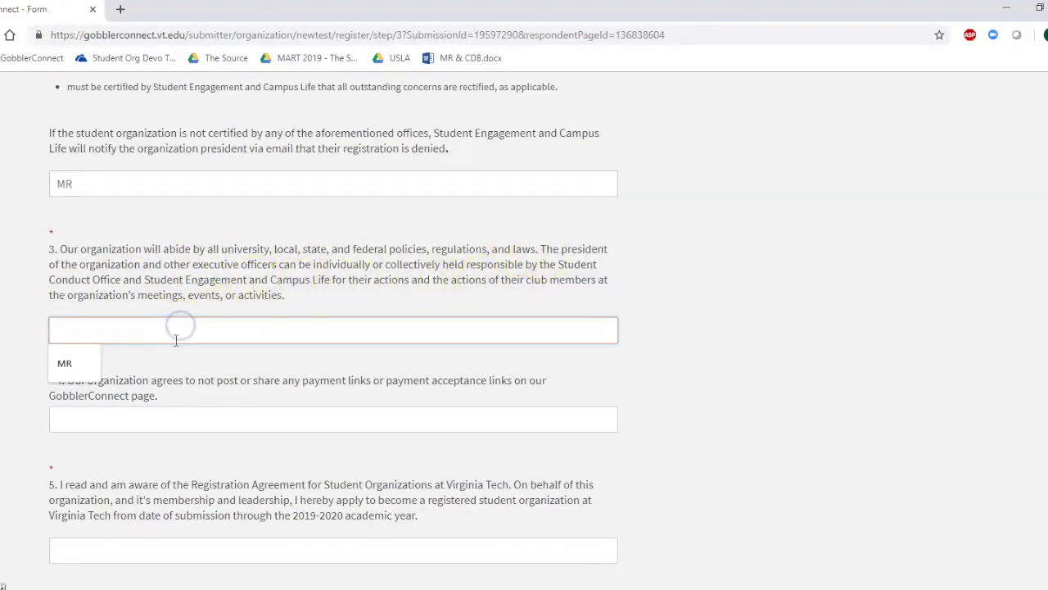
{"action": "left_click", "coordinate": [68, 360]}
{"action": "scroll", "coordinate": [59, 308], "scroll_direction": "down", "scroll_amount": 2}
{"action": "left_click", "coordinate": [63, 307]}
{"action": "type", "text": "MR"}
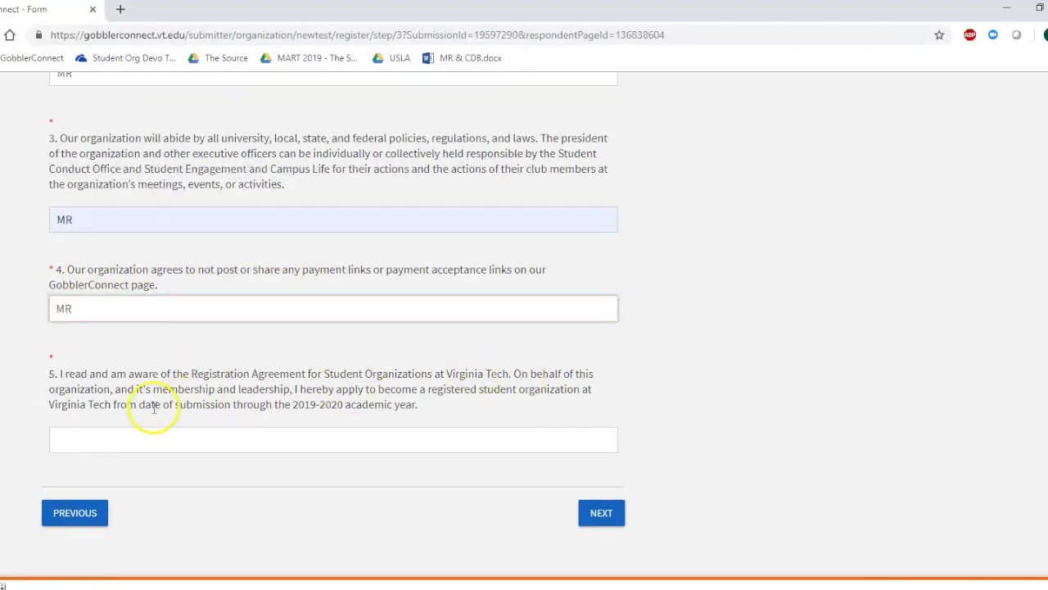
{"action": "left_click", "coordinate": [200, 441]}
{"action": "type", "text": "MR"}
{"action": "left_click", "coordinate": [603, 516]}
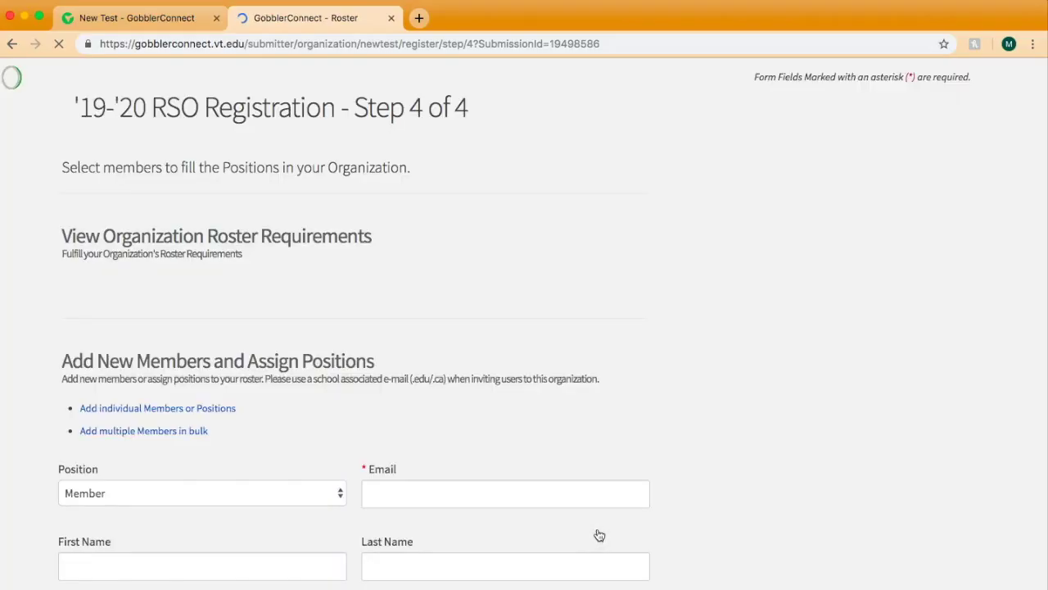
Expand the roster requirements list on the Roster page
{"action": "left_click", "coordinate": [300, 374]}
Add the first person to the roster with their school e-mail, first and last name
{"action": "scroll", "coordinate": [300, 375], "scroll_direction": "down", "scroll_amount": 3}
{"action": "scroll", "coordinate": [302, 360], "scroll_direction": "down", "scroll_amount": 3}
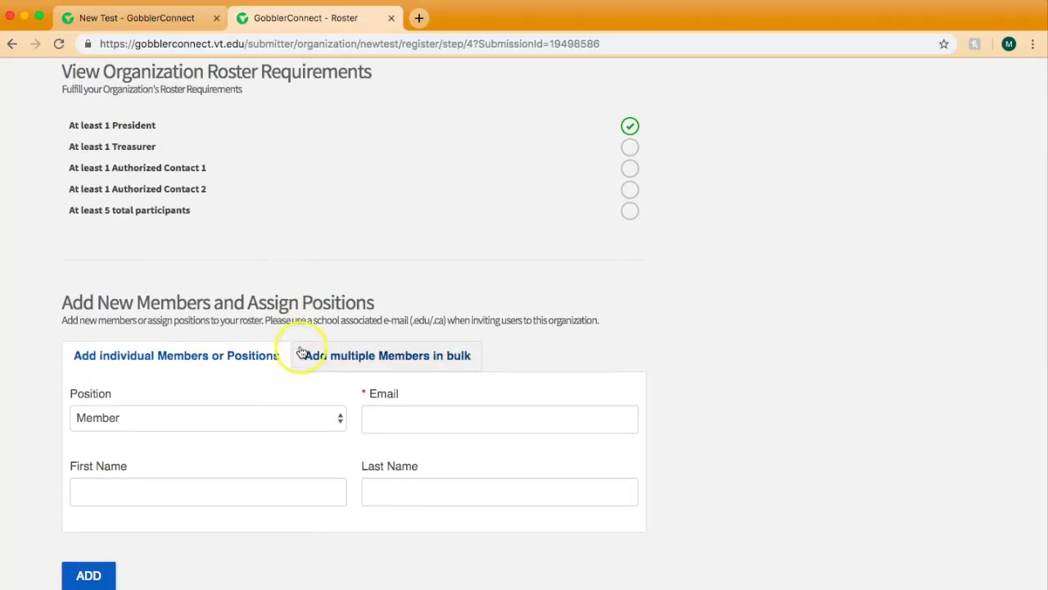
{"action": "left_click", "coordinate": [386, 333]}
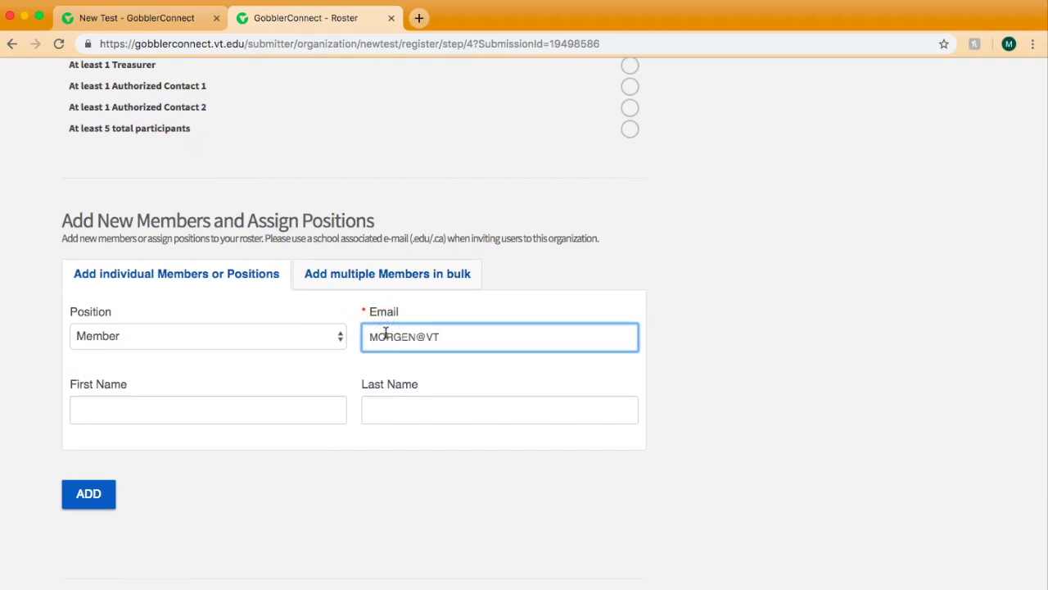
{"action": "left_click", "coordinate": [272, 415]}
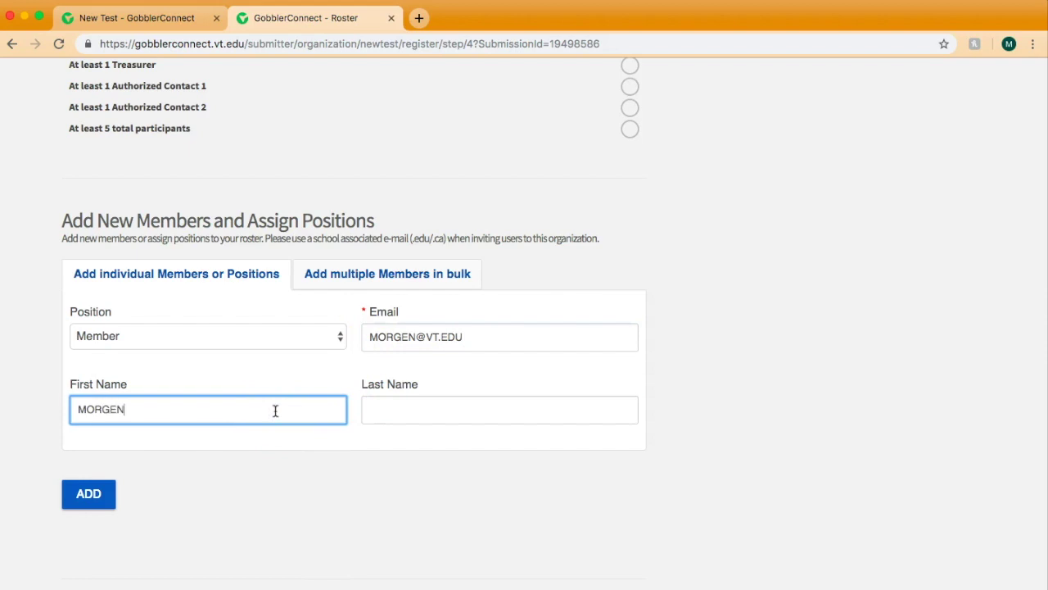
{"action": "key", "text": "Tab"}
{"action": "left_click", "coordinate": [88, 494]}
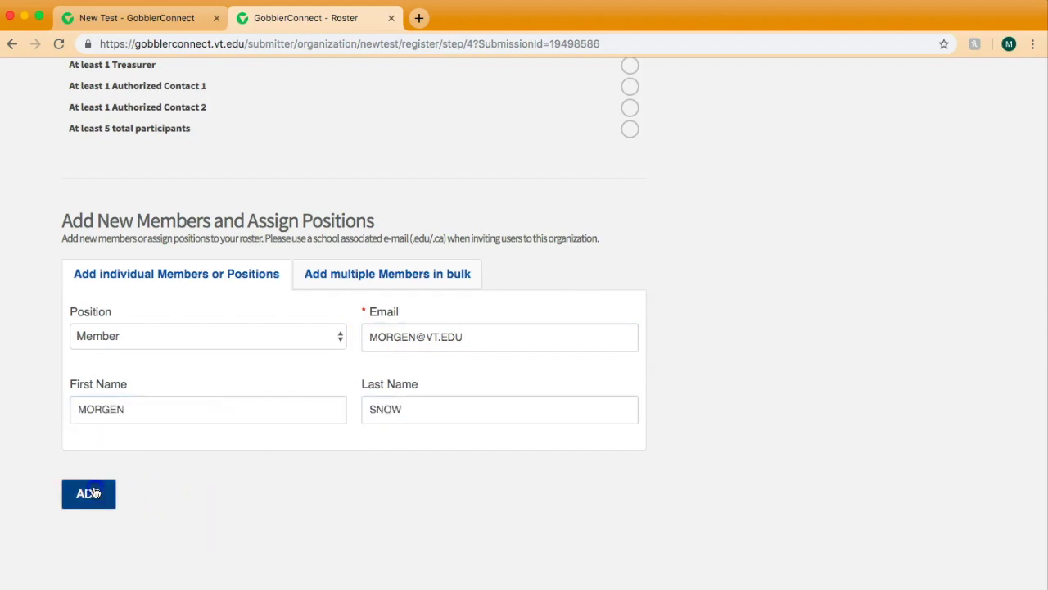
Add a second person with e-mail and name, assigned the Treasurer position
{"action": "left_click", "coordinate": [434, 325]}
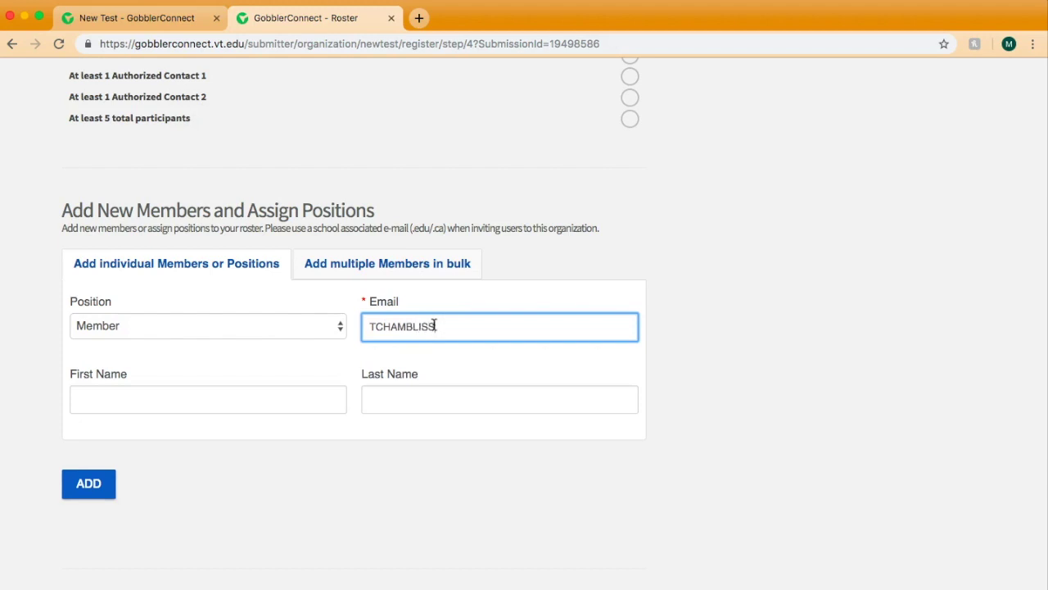
{"action": "left_click", "coordinate": [307, 399]}
{"action": "type", "text": "TIARRA"}
{"action": "key", "text": "Tab"}
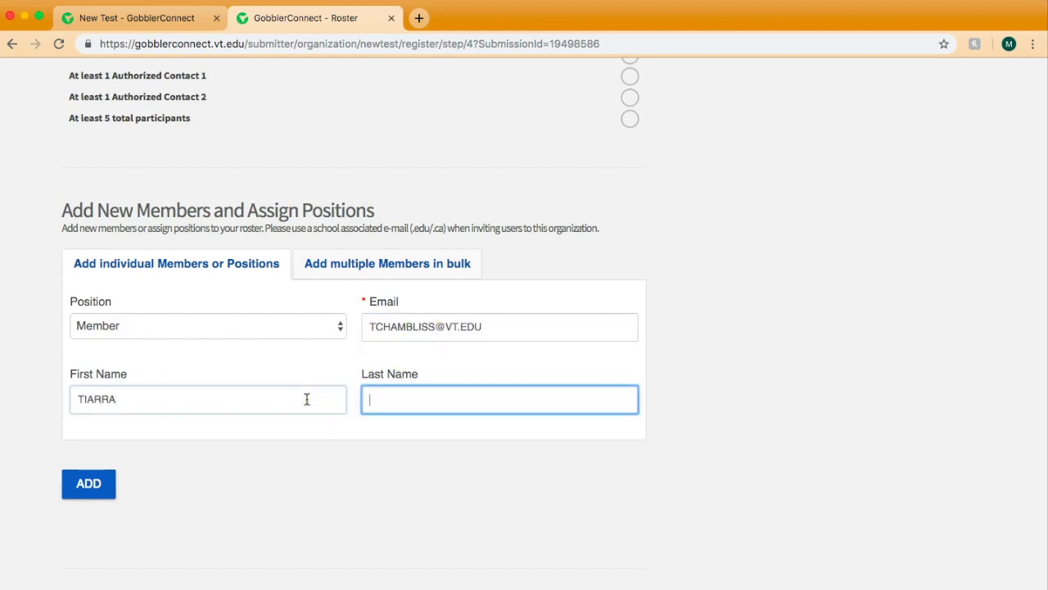
{"action": "left_click", "coordinate": [272, 326]}
{"action": "left_click", "coordinate": [268, 354]}
{"action": "left_click", "coordinate": [103, 484]}
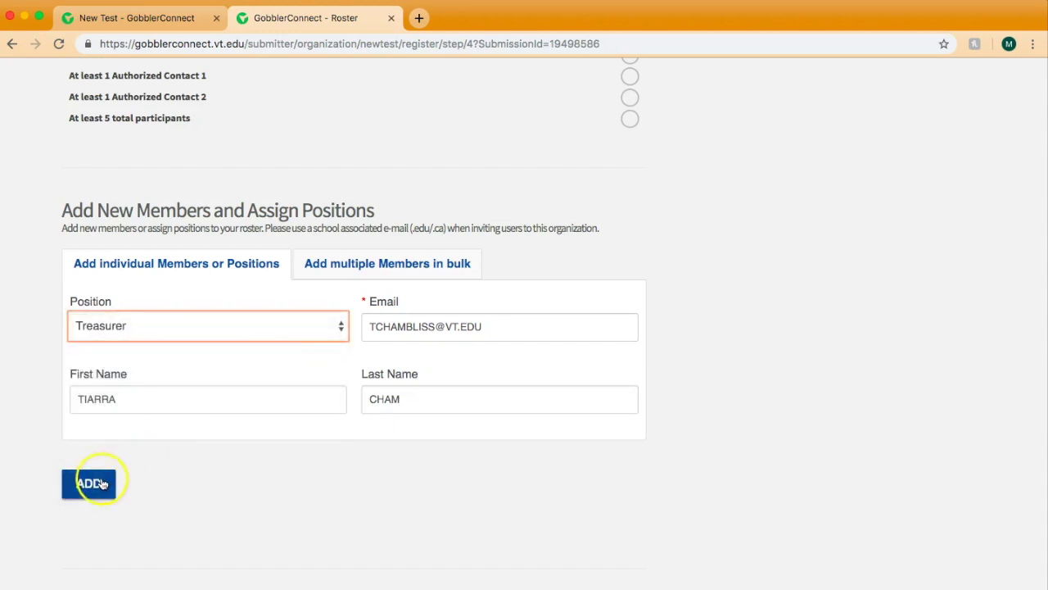
Add a third person to the roster with their school e-mail, first and last name
{"action": "left_click", "coordinate": [422, 321]}
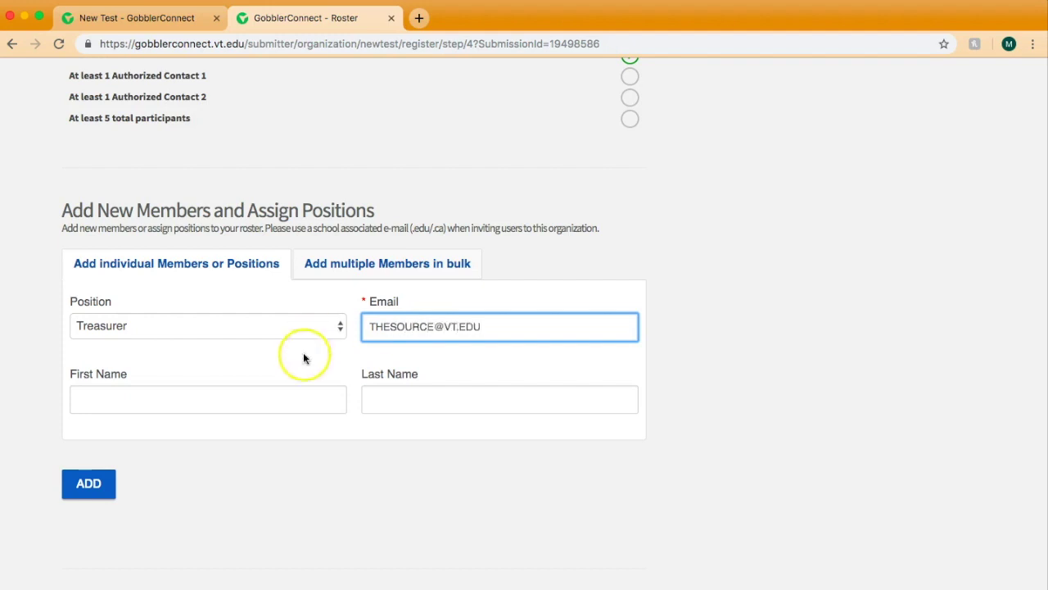
{"action": "left_click", "coordinate": [242, 410]}
{"action": "type", "text": "THE"}
{"action": "key", "text": "Tab"}
{"action": "type", "text": "SOURCE"}
{"action": "left_click", "coordinate": [92, 483]}
Switch the second new member from Treasurer to Authorized Contact 1 and save
{"action": "scroll", "coordinate": [93, 483], "scroll_direction": "down", "scroll_amount": 12}
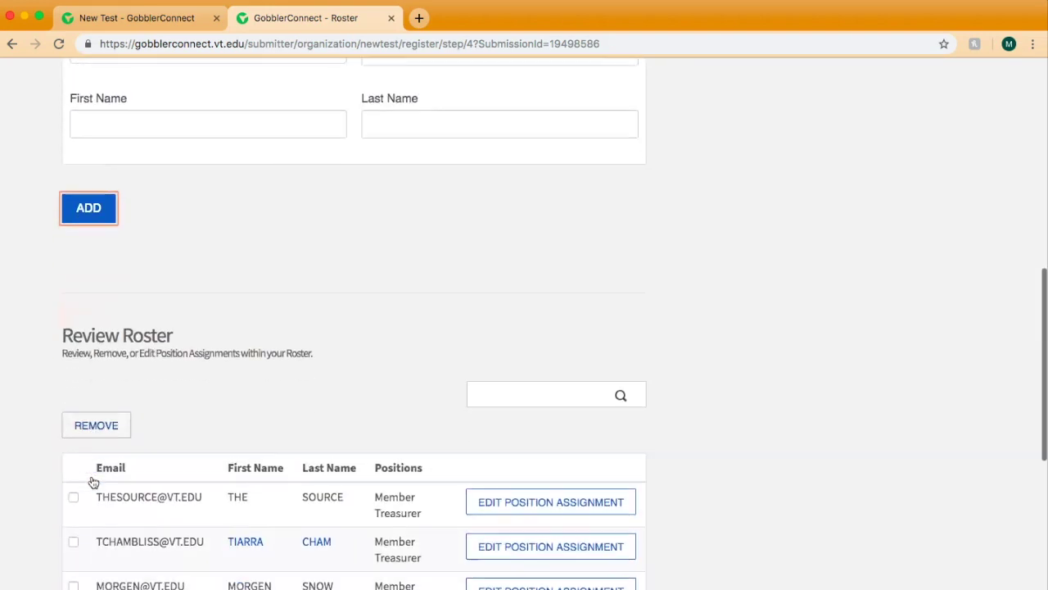
{"action": "scroll", "coordinate": [93, 483], "scroll_direction": "down", "scroll_amount": 2}
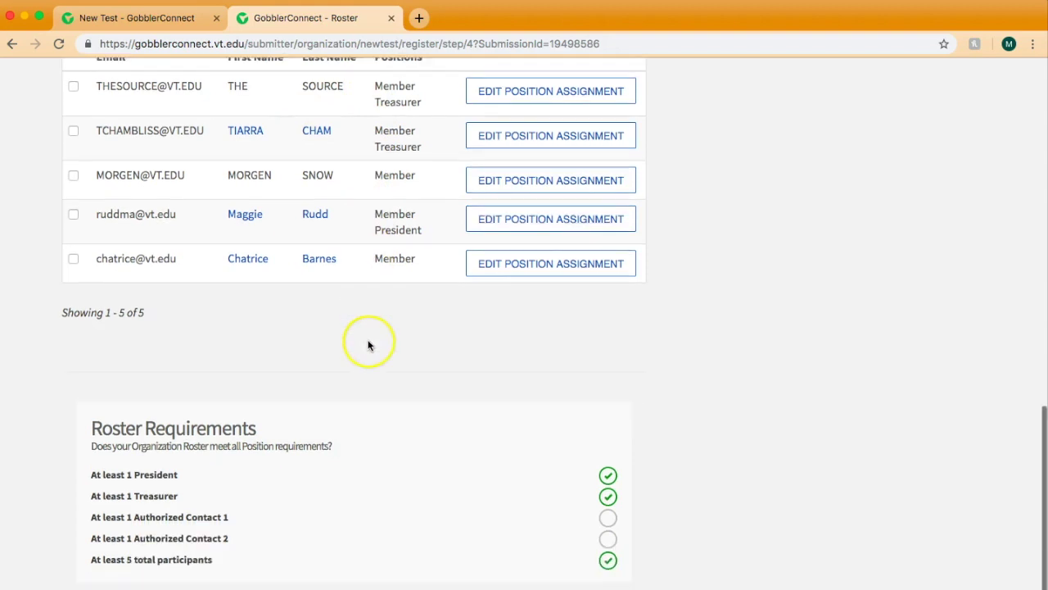
{"action": "scroll", "coordinate": [367, 344], "scroll_direction": "down", "scroll_amount": 3}
{"action": "scroll", "coordinate": [385, 369], "scroll_direction": "up", "scroll_amount": 3}
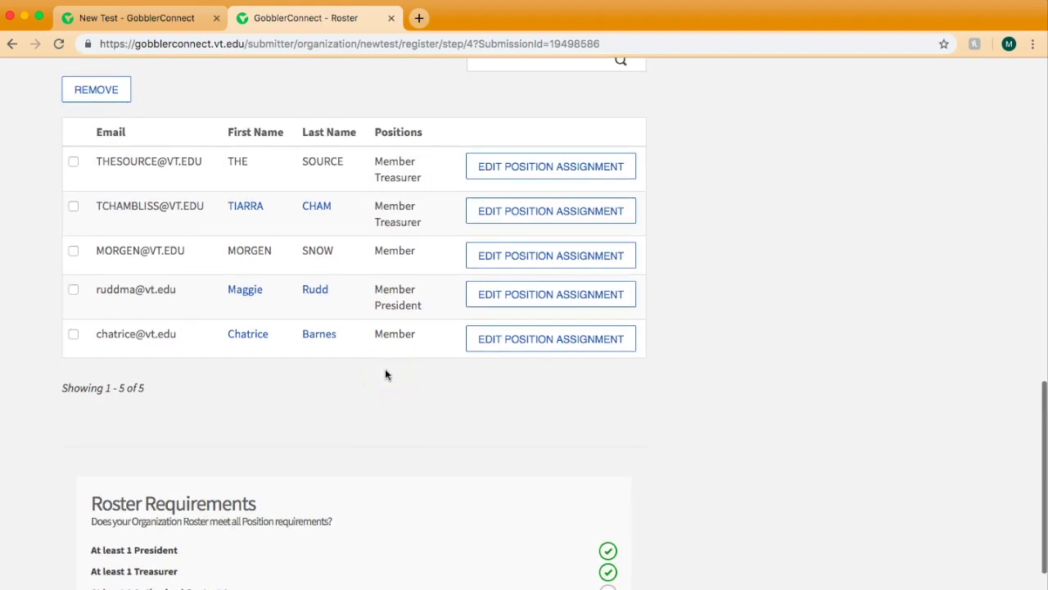
{"action": "left_click", "coordinate": [498, 217]}
{"action": "left_click", "coordinate": [414, 314]}
{"action": "left_click", "coordinate": [414, 332]}
{"action": "left_click", "coordinate": [627, 516]}
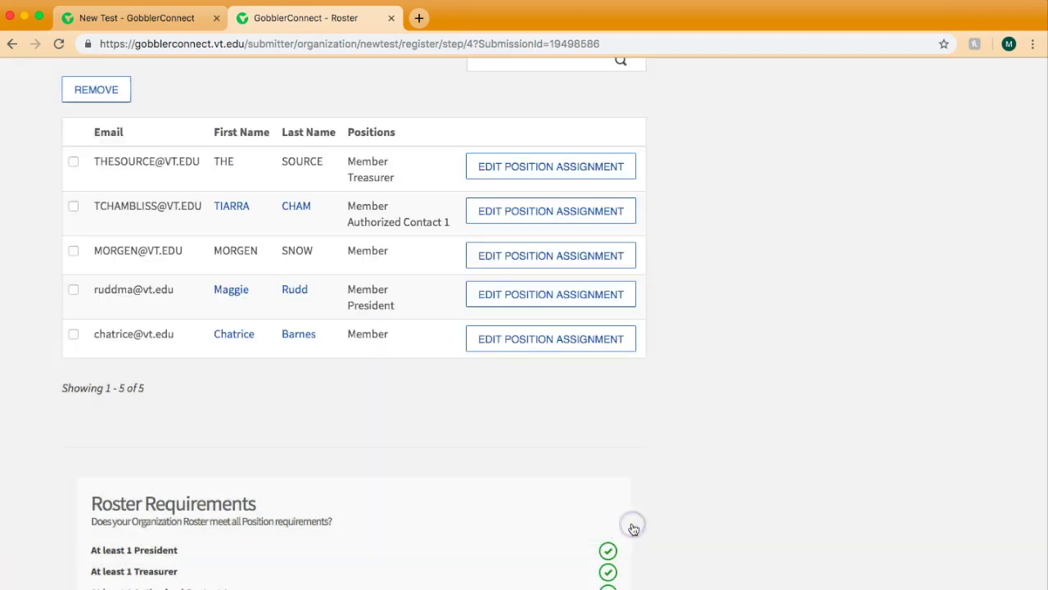
Add Authorized Contact 2 to the president's positions and save
{"action": "scroll", "coordinate": [459, 510], "scroll_direction": "down", "scroll_amount": 2}
{"action": "scroll", "coordinate": [326, 386], "scroll_direction": "up", "scroll_amount": 3}
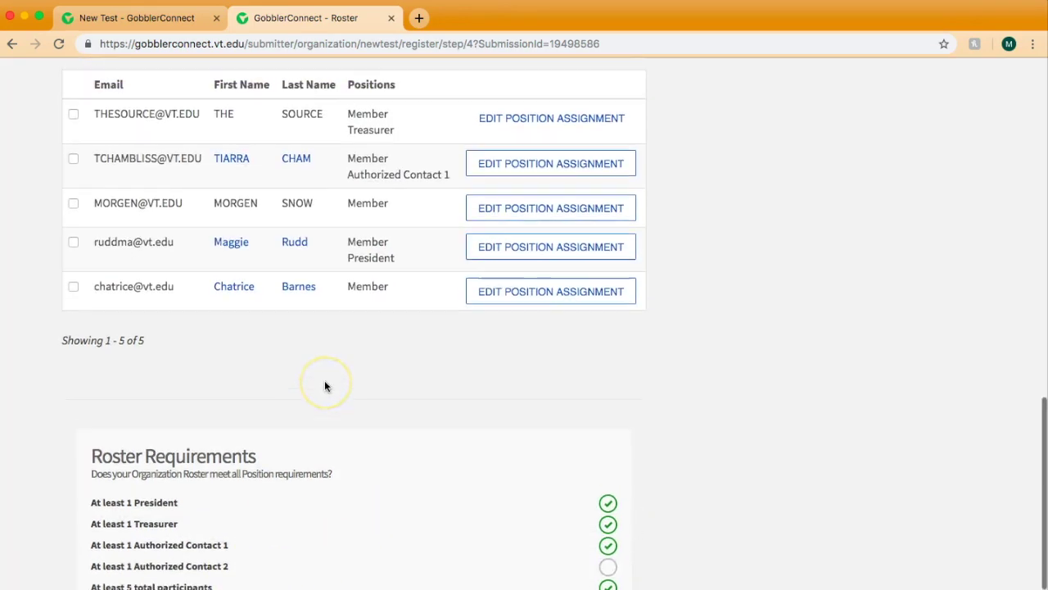
{"action": "left_click", "coordinate": [482, 316]}
{"action": "left_click", "coordinate": [415, 350]}
{"action": "left_click", "coordinate": [619, 525]}
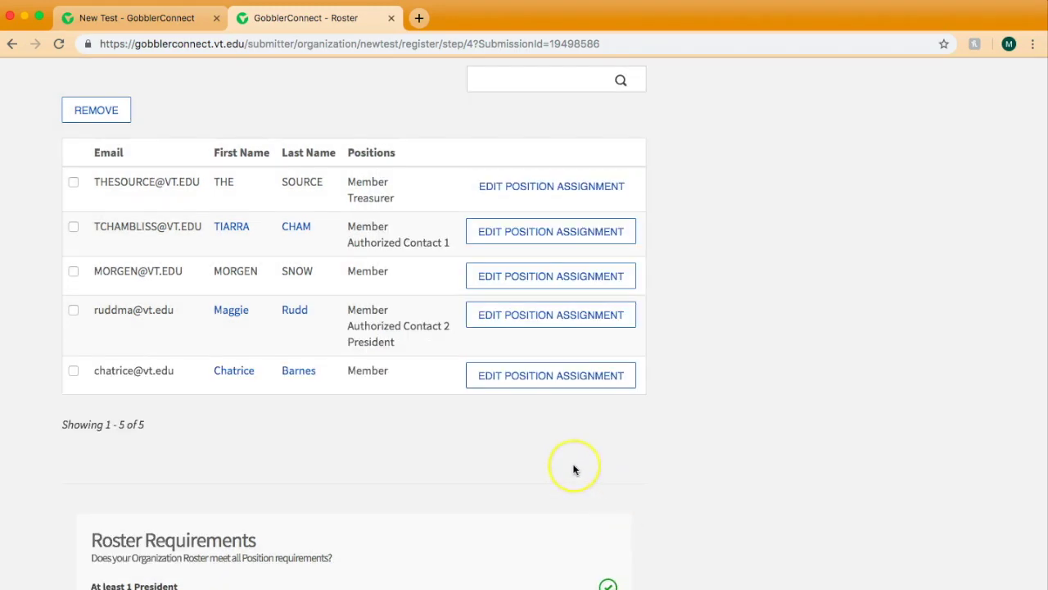
{"action": "scroll", "coordinate": [573, 467], "scroll_direction": "down", "scroll_amount": 6}
Proceed to Review Submission and submit the New Test registration for approval
{"action": "left_click", "coordinate": [605, 554]}
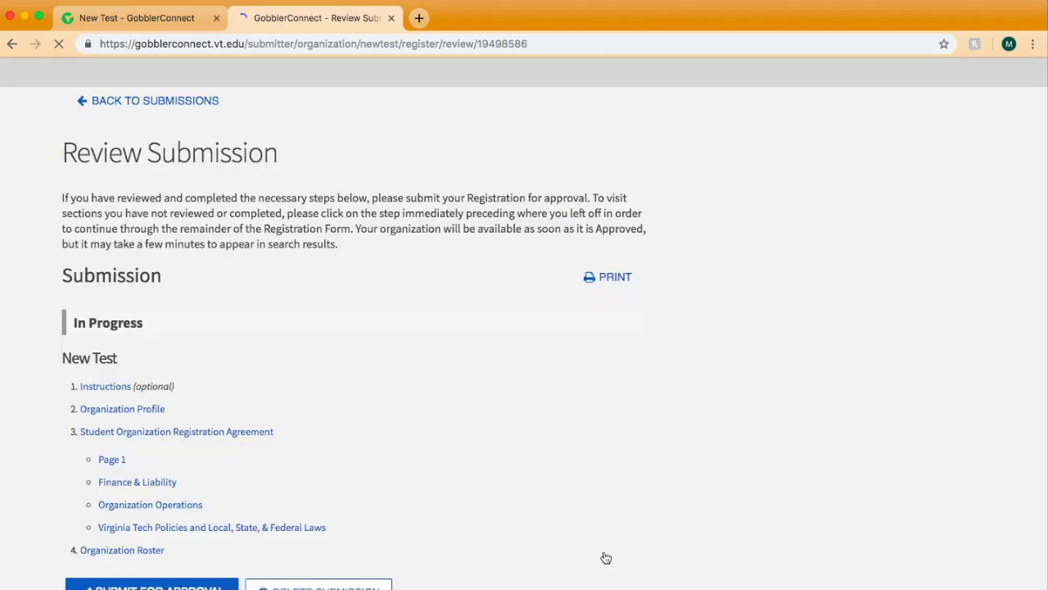
{"action": "scroll", "coordinate": [606, 557], "scroll_direction": "down", "scroll_amount": 1}
{"action": "left_click", "coordinate": [169, 532]}
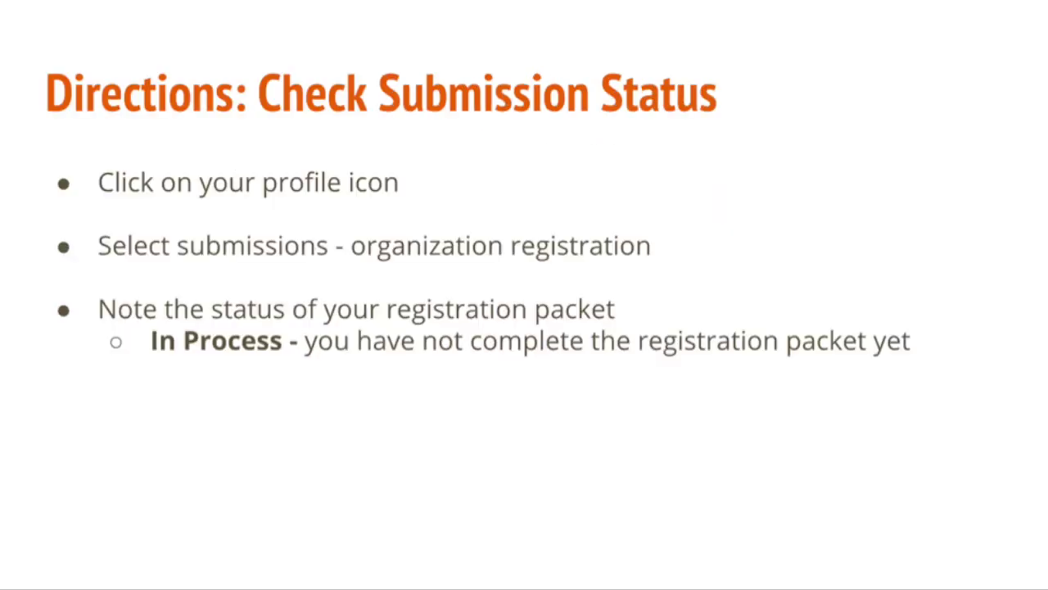
Reveal the remaining status explanations on the slide, through the Denied status
{"action": "key", "text": "Right"}
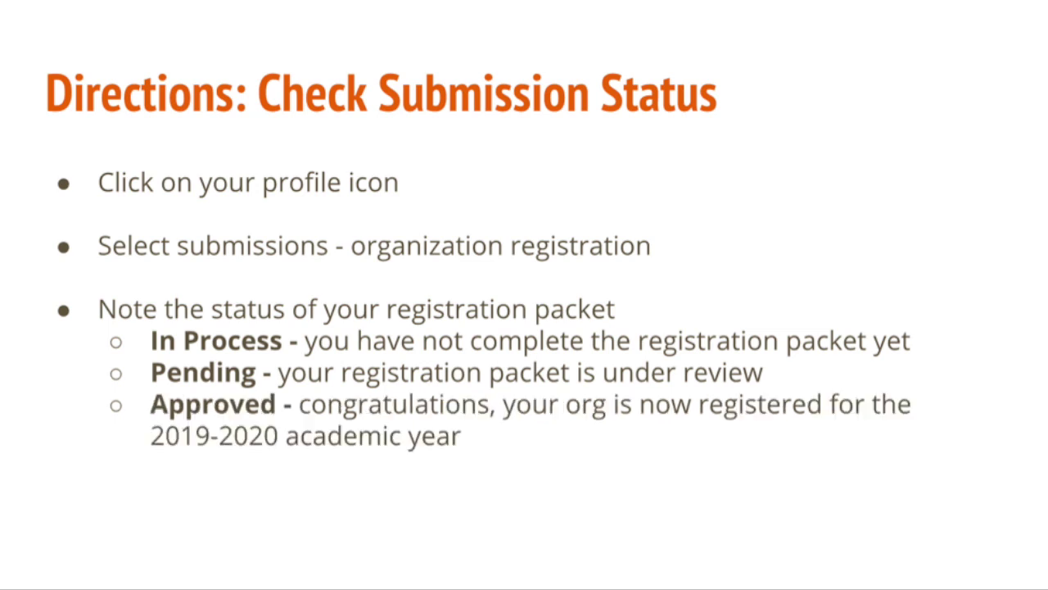
{"action": "key", "text": "Right"}
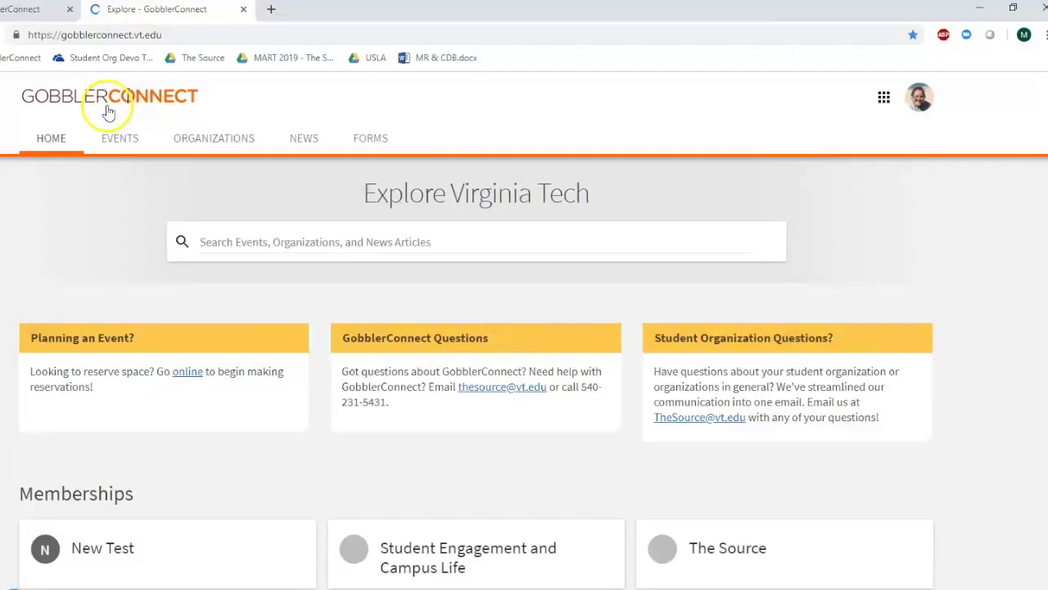
Open My Submissions from the account menu and view Organization Registrations, with New Test Pending
{"action": "left_click", "coordinate": [925, 99]}
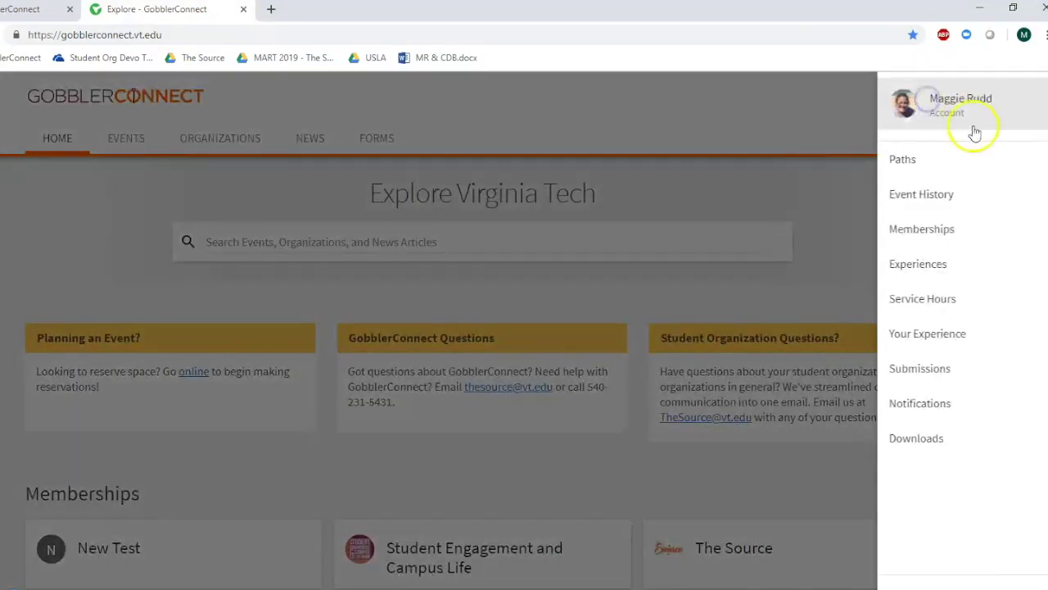
{"action": "left_click", "coordinate": [1006, 377]}
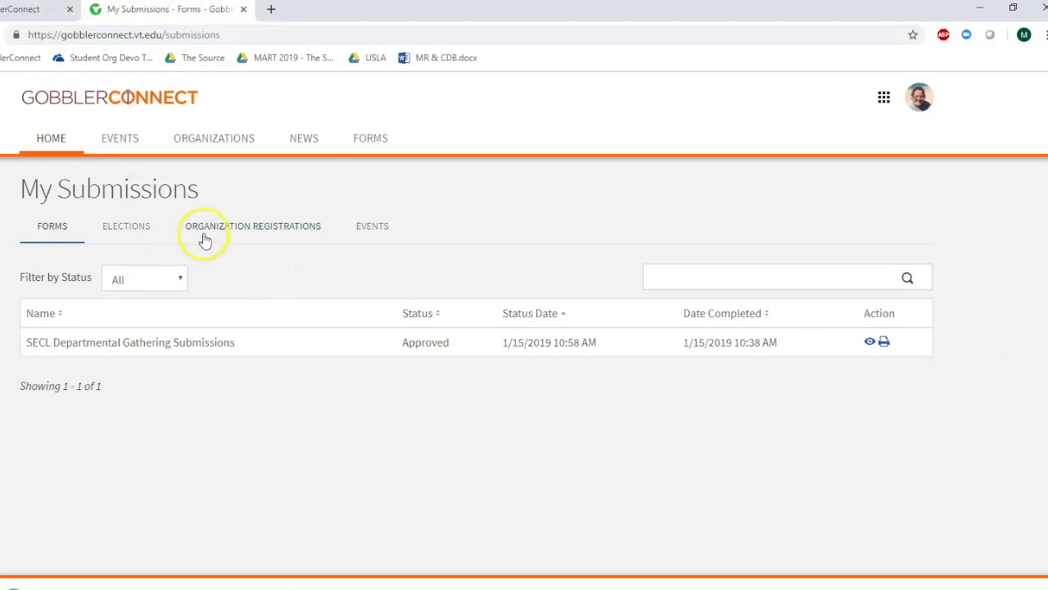
{"action": "left_click", "coordinate": [209, 228]}
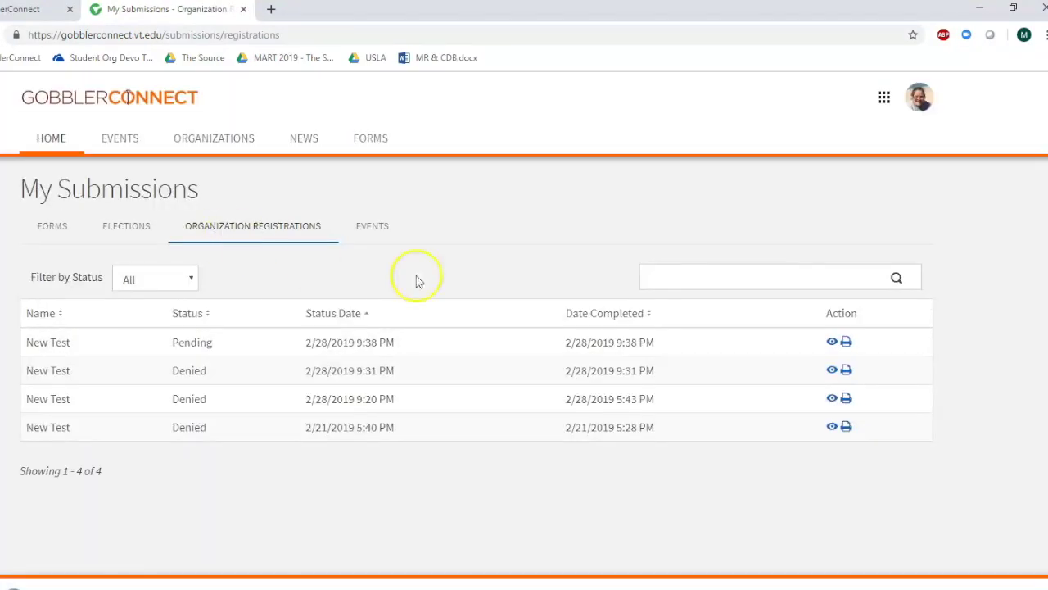